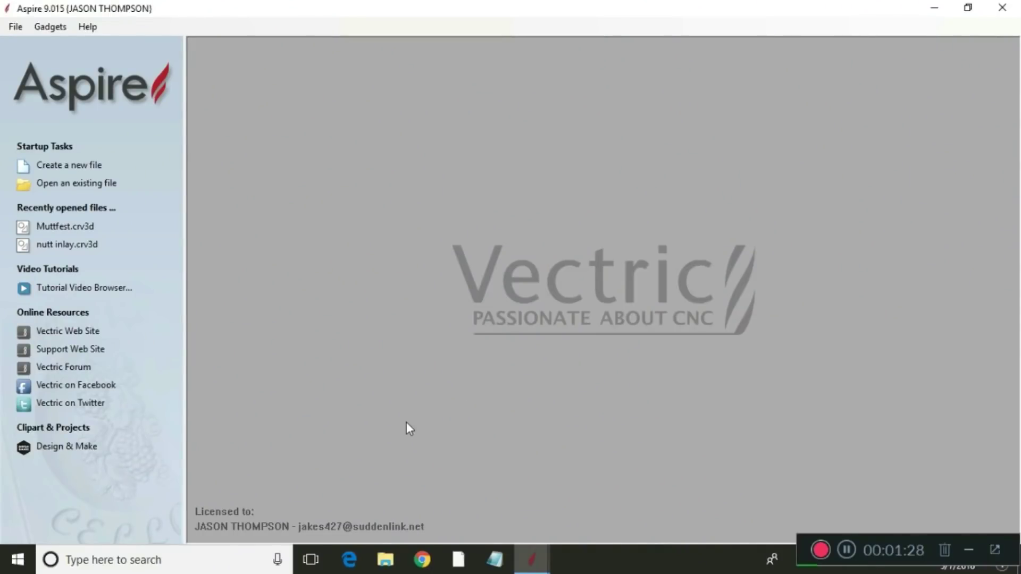
# Create a new single-sided job, 8 inches wide, 12 inches tall and 1 inch thick, with bottom-left datum
pyautogui.click(73, 167)
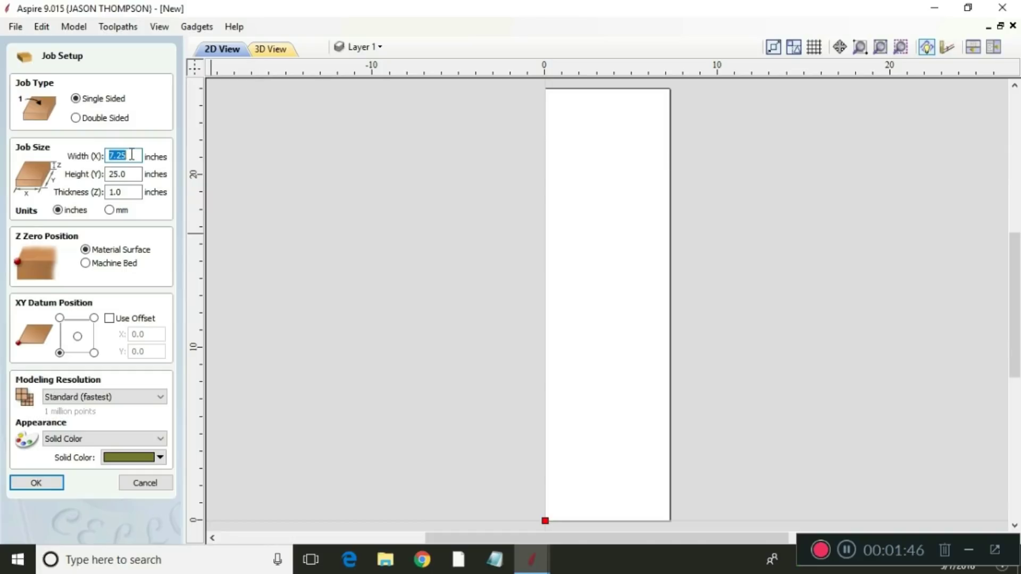
pyautogui.write('8')
pyautogui.click(131, 174)
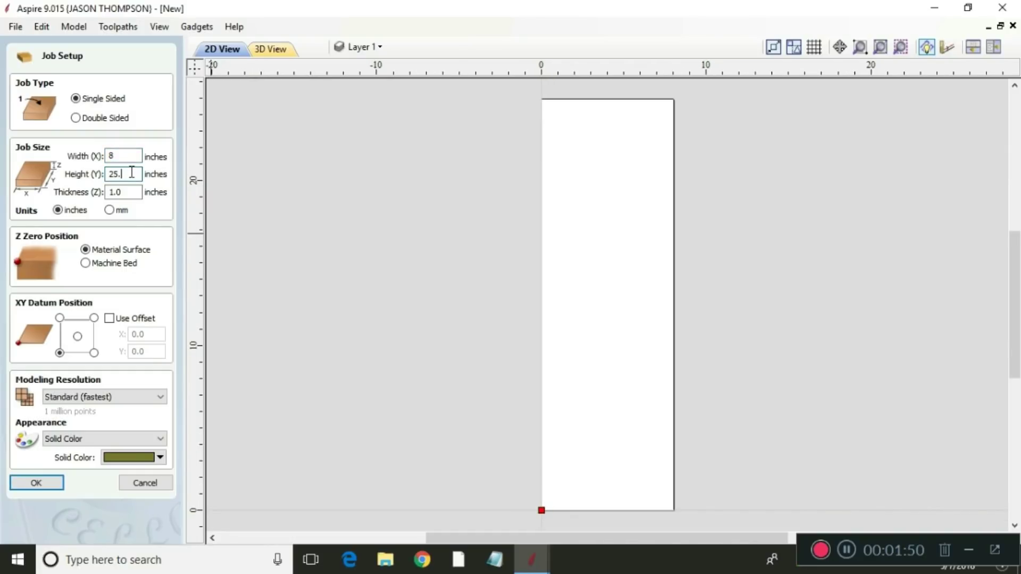
pyautogui.press('BackSpace')
pyautogui.write('12')
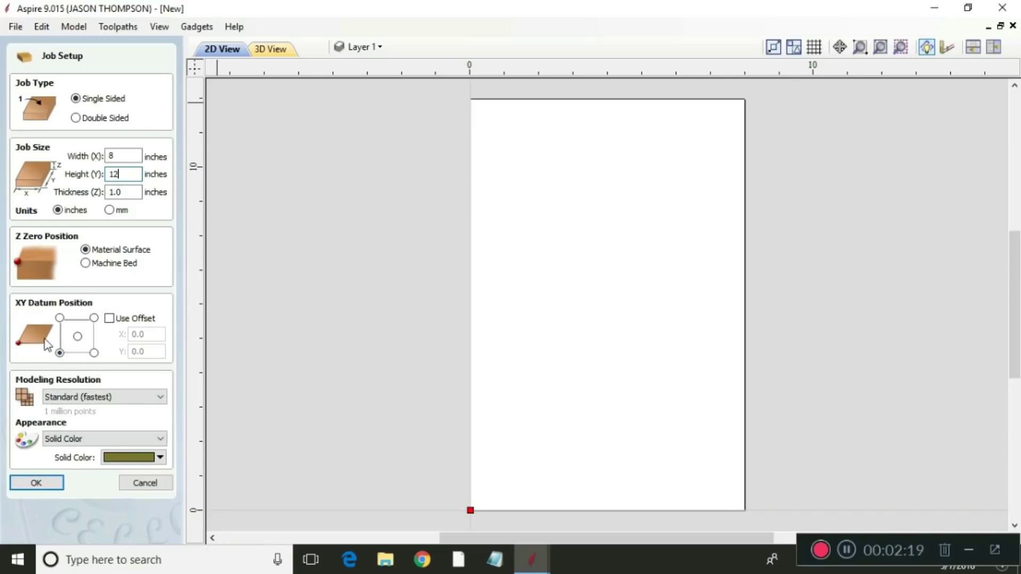
pyautogui.click(36, 483)
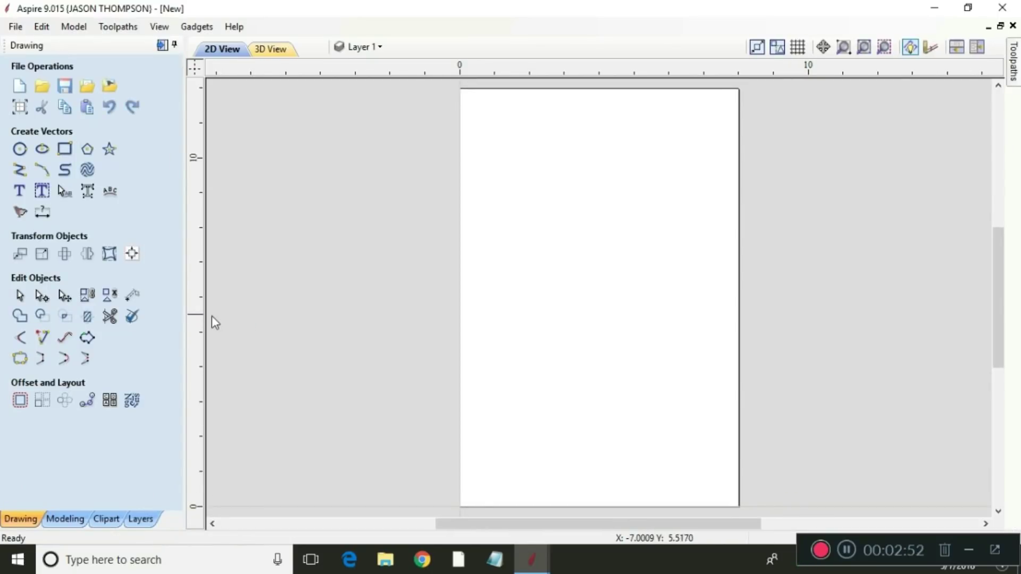
# Place a vertical guideline at x=4 and a horizontal guideline at y=6
pyautogui.moveTo(205, 318); pyautogui.dragTo(598, 293)
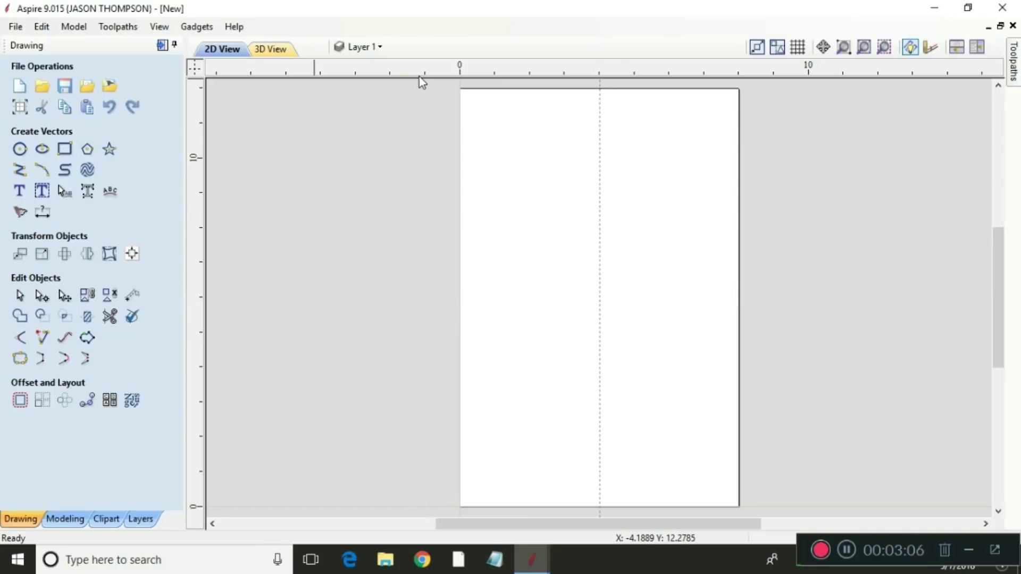
pyautogui.moveTo(423, 69); pyautogui.dragTo(442, 295)
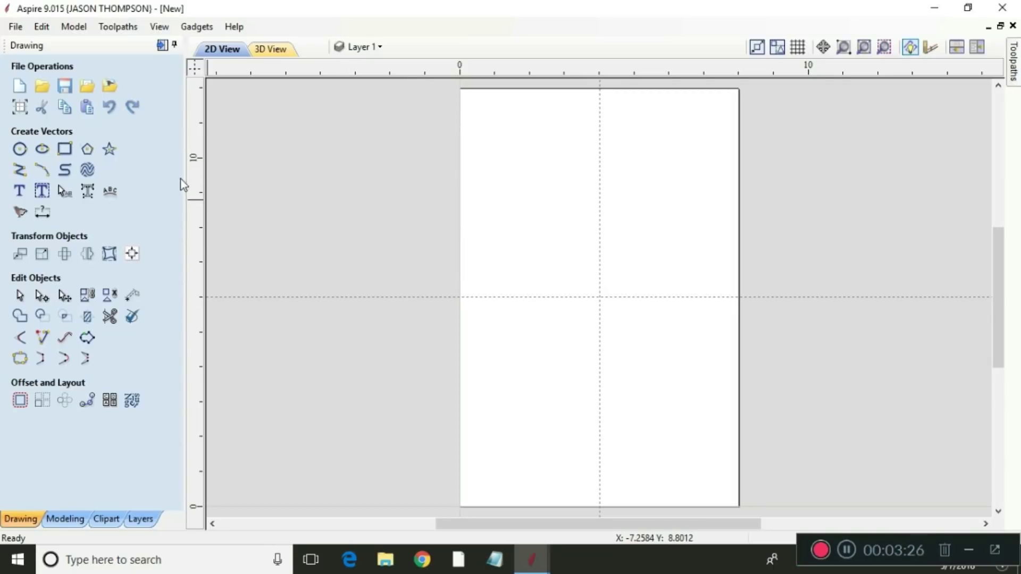
# Import the bitmap 419px-Paw-print.svg.png into the job
pyautogui.click(110, 89)
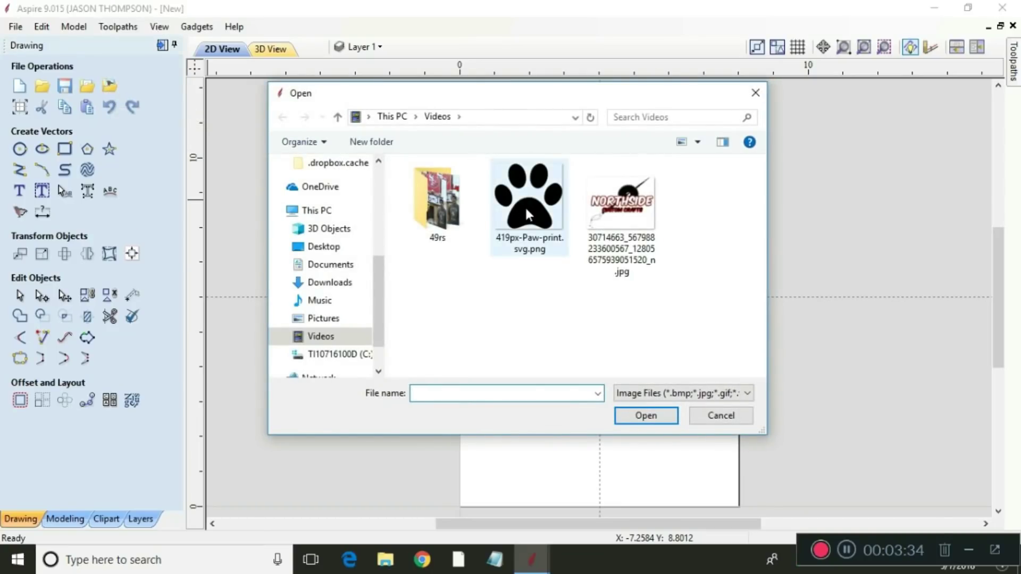
pyautogui.click(528, 214)
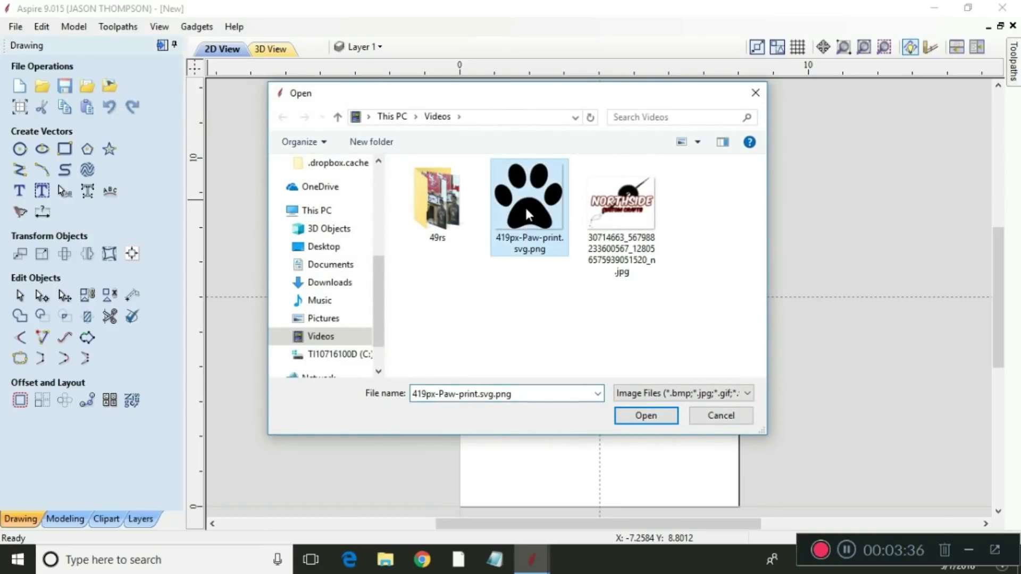
pyautogui.click(646, 416)
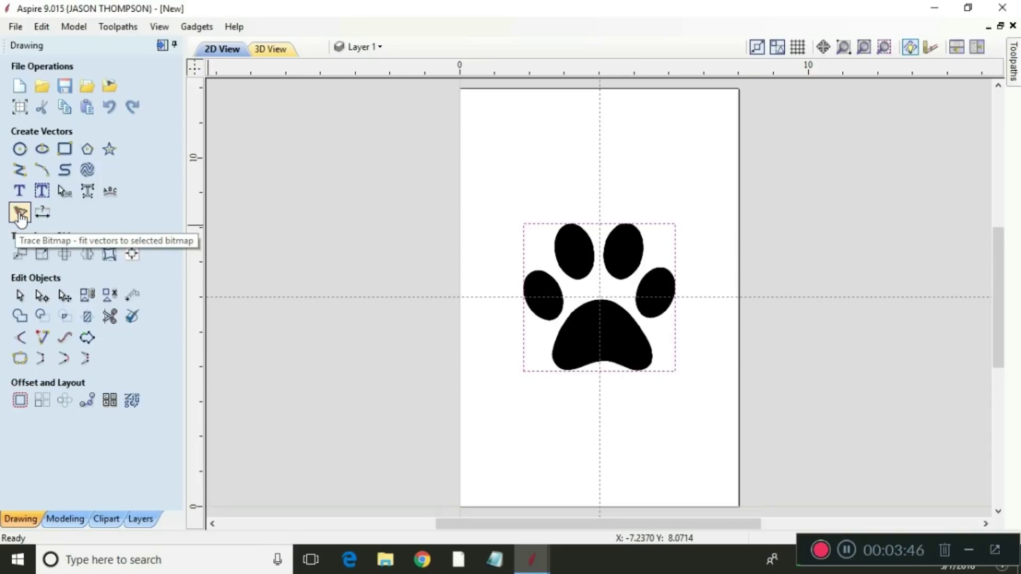
# Trace the paw image in Black/White mode into vector outlines of the toes and pad
pyautogui.click(21, 215)
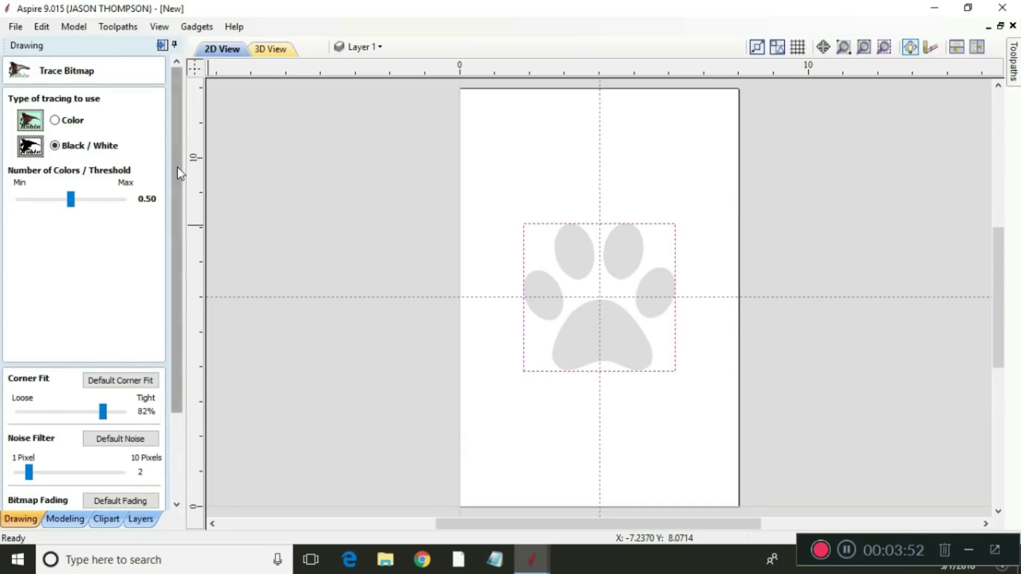
pyautogui.moveTo(177, 167); pyautogui.dragTo(184, 276)
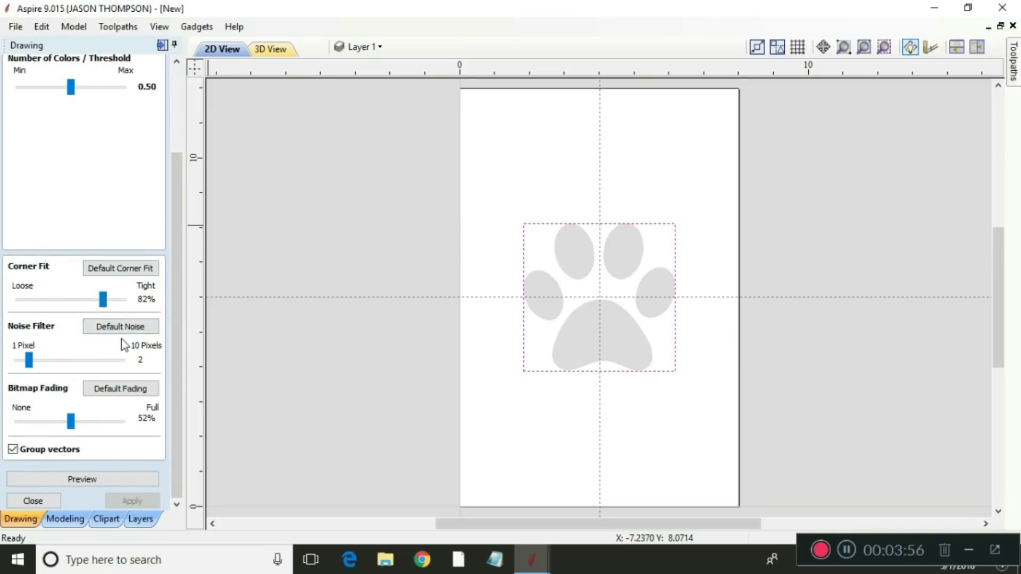
pyautogui.click(79, 480)
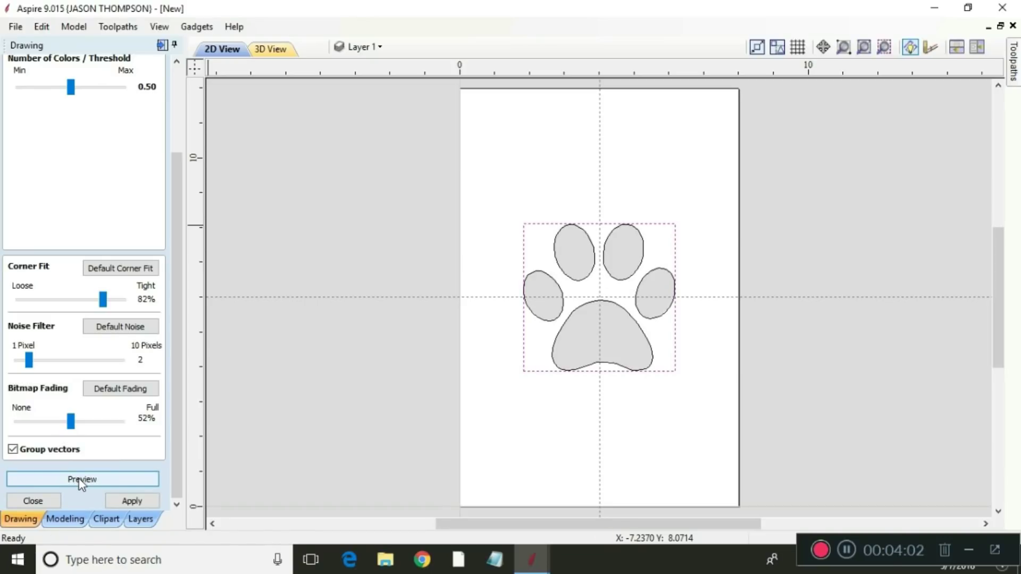
pyautogui.click(130, 501)
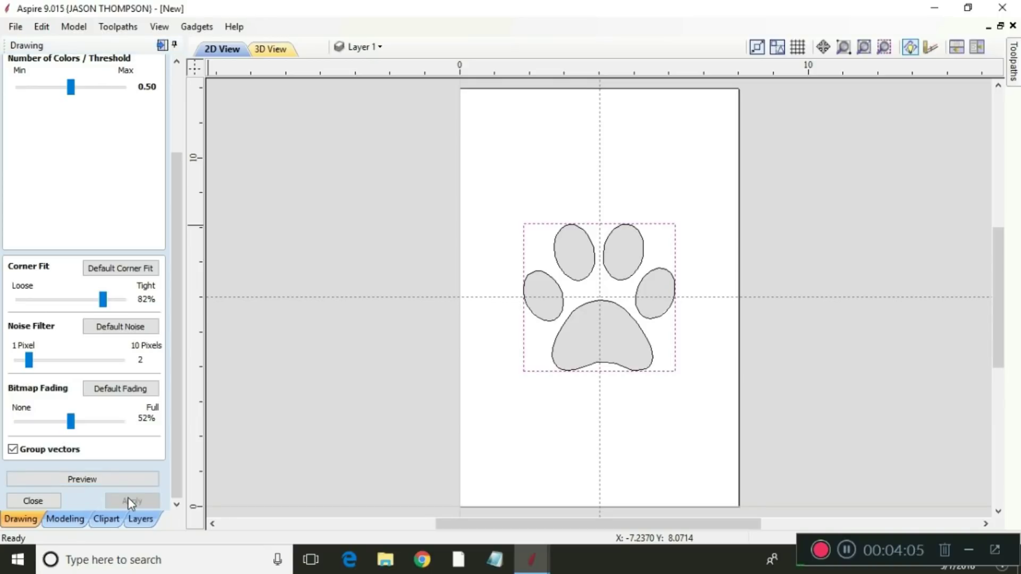
pyautogui.click(51, 502)
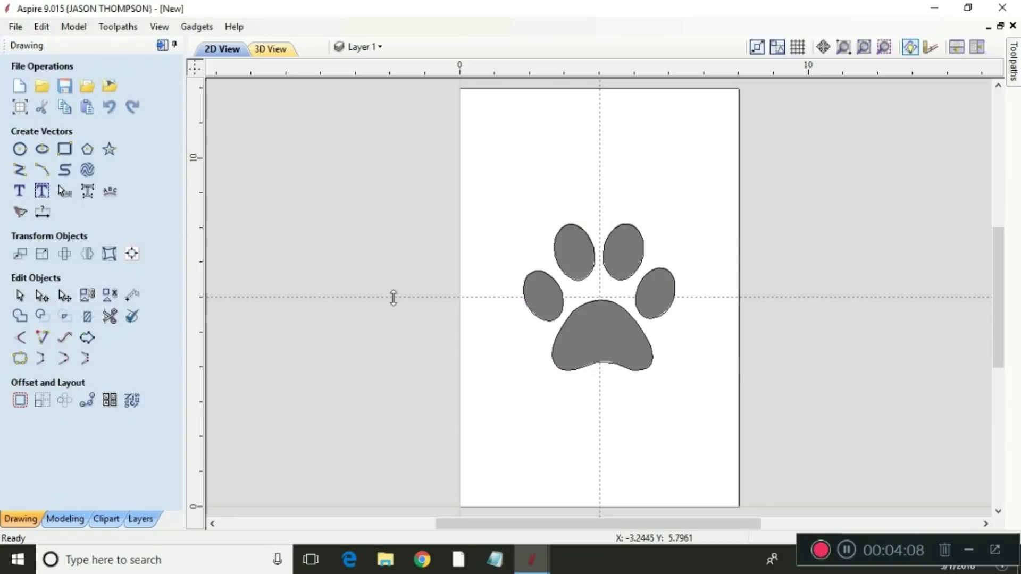
# Delete the paw bitmap, keeping only the traced outlines
pyautogui.click(585, 353)
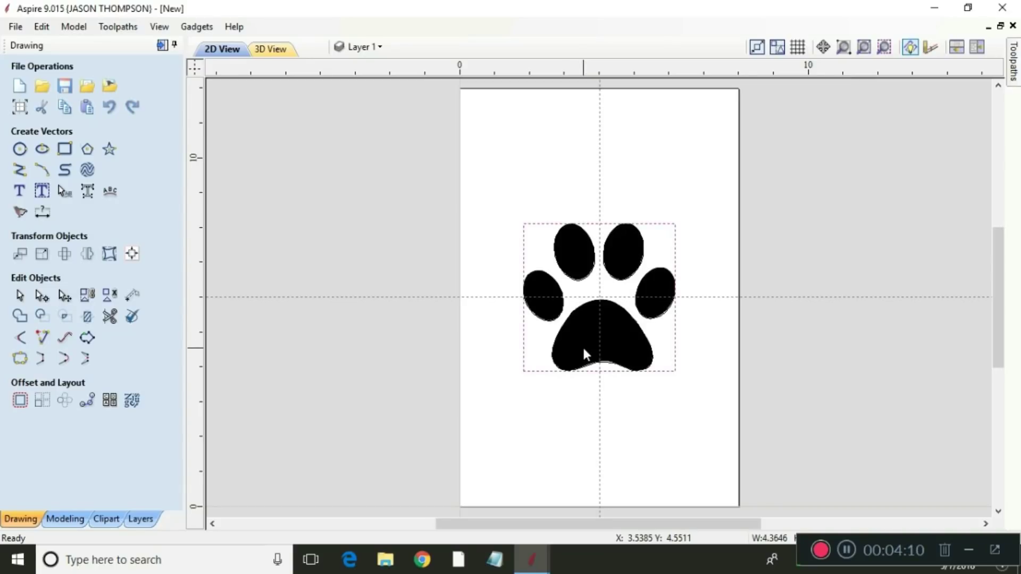
pyautogui.rightClick(585, 354)
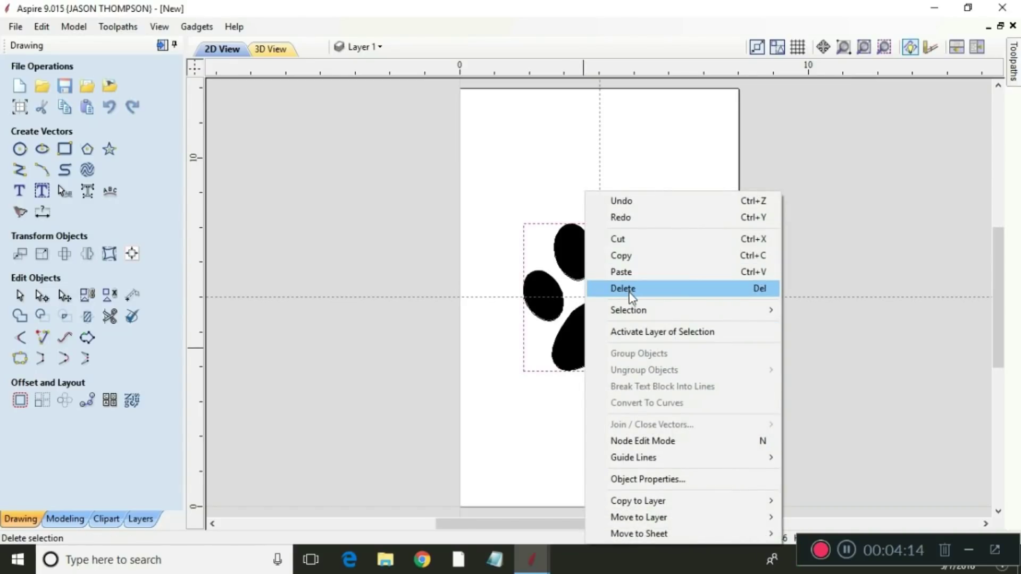
pyautogui.click(630, 292)
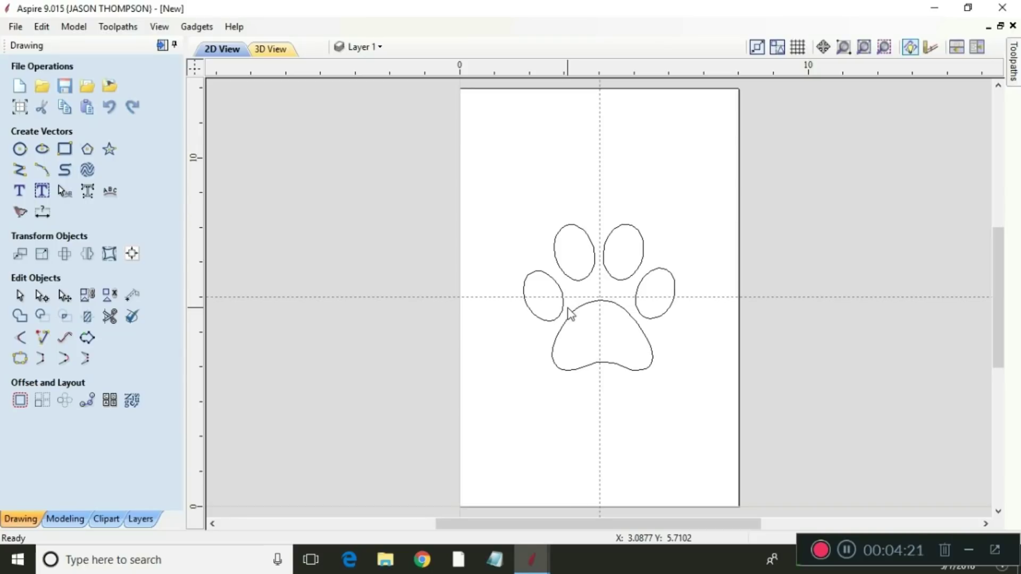
# Scale the paw outlines to about 5.13 inches wide and centre them on the job
pyautogui.click(653, 351)
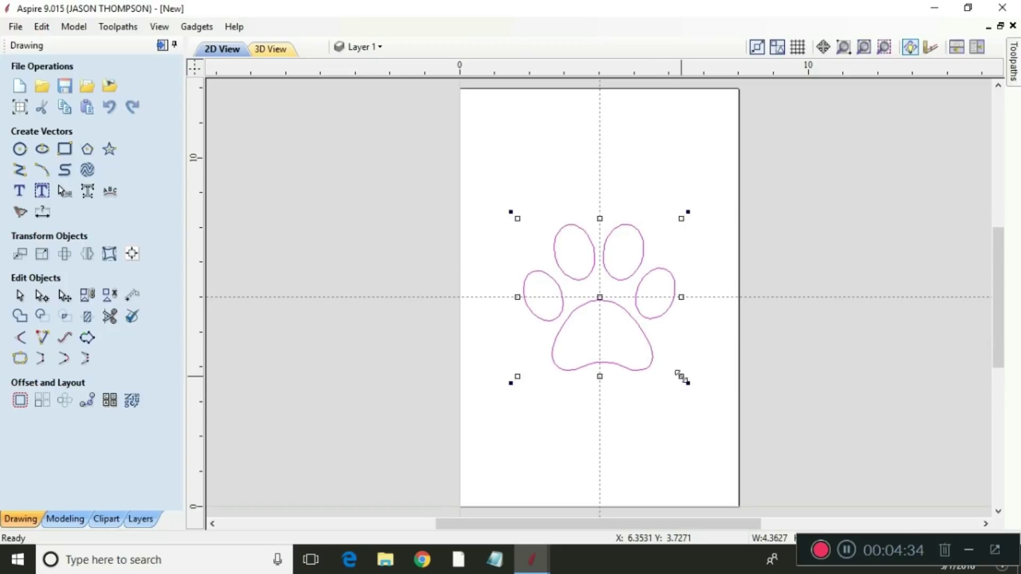
pyautogui.moveTo(688, 383); pyautogui.dragTo(715, 409)
pyautogui.moveTo(612, 311); pyautogui.dragTo(600, 297)
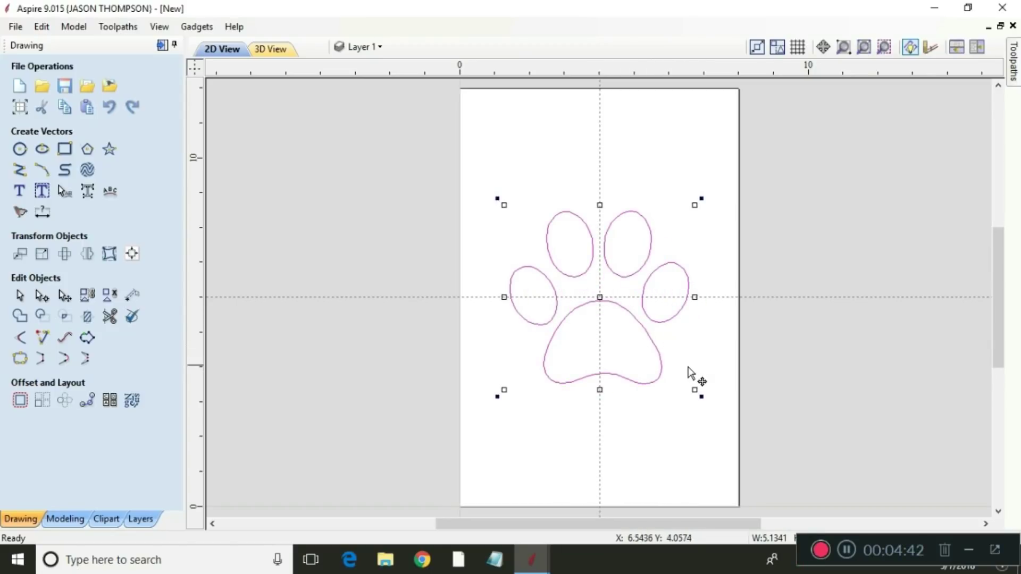
pyautogui.click(839, 213)
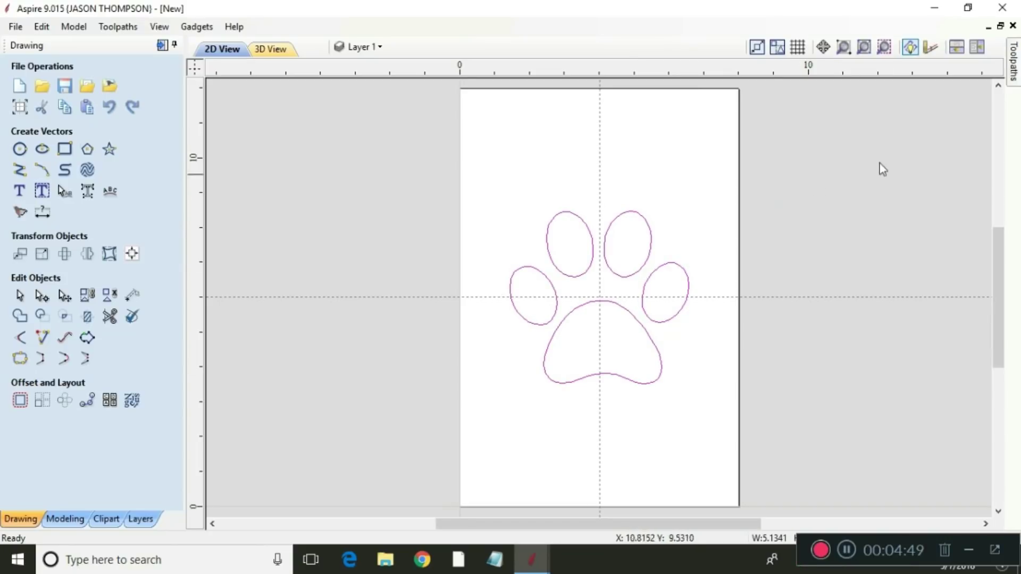
pyautogui.click(1017, 73)
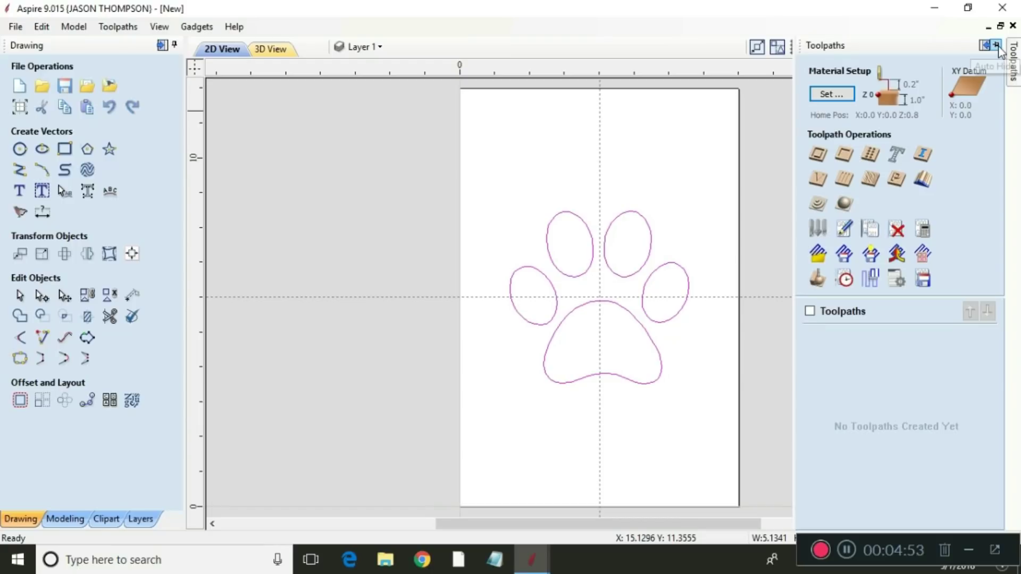
# Pin the Toolpaths panel so it stays docked open
pyautogui.click(997, 47)
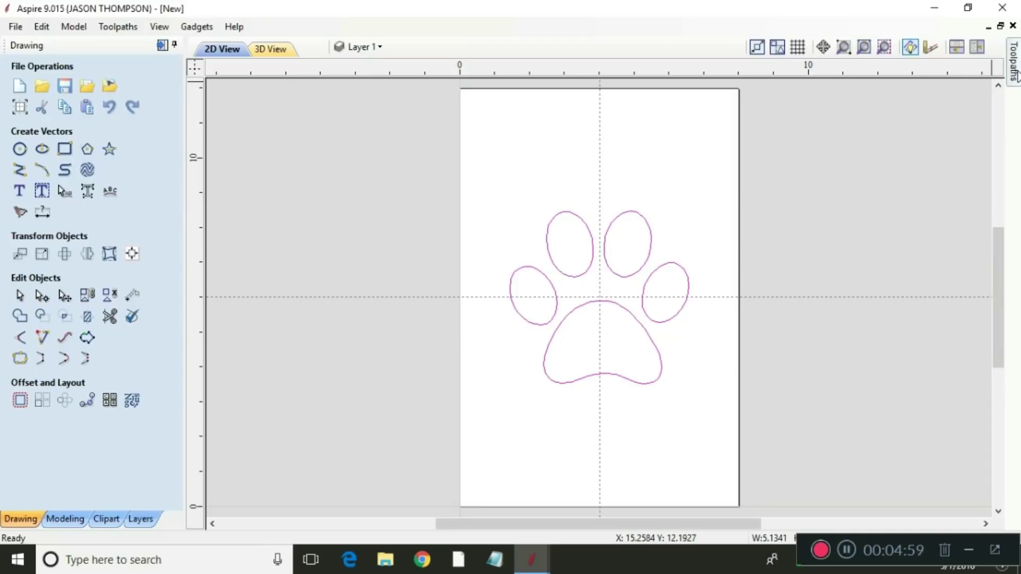
pyautogui.moveTo(1014, 60)
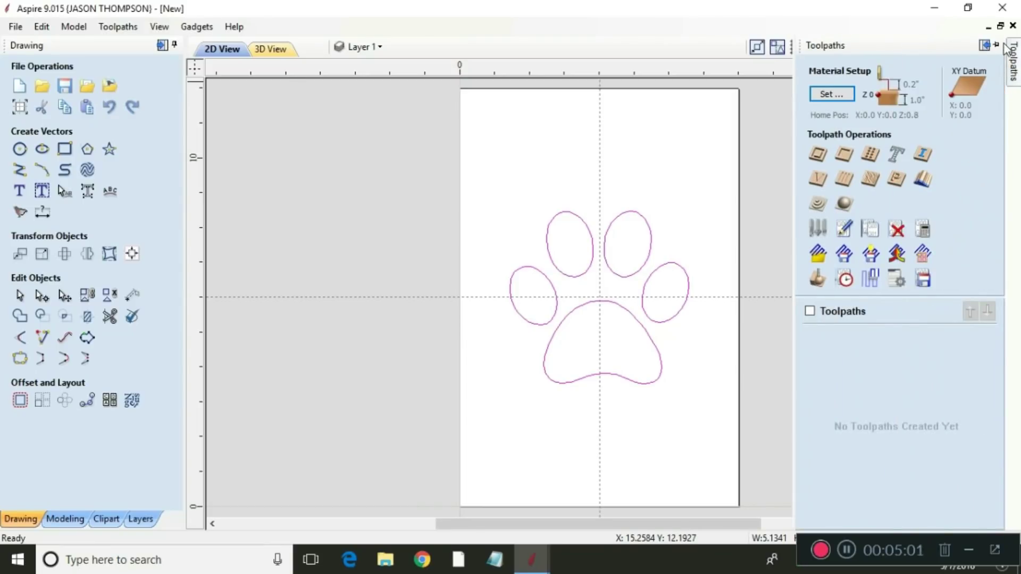
pyautogui.click(996, 45)
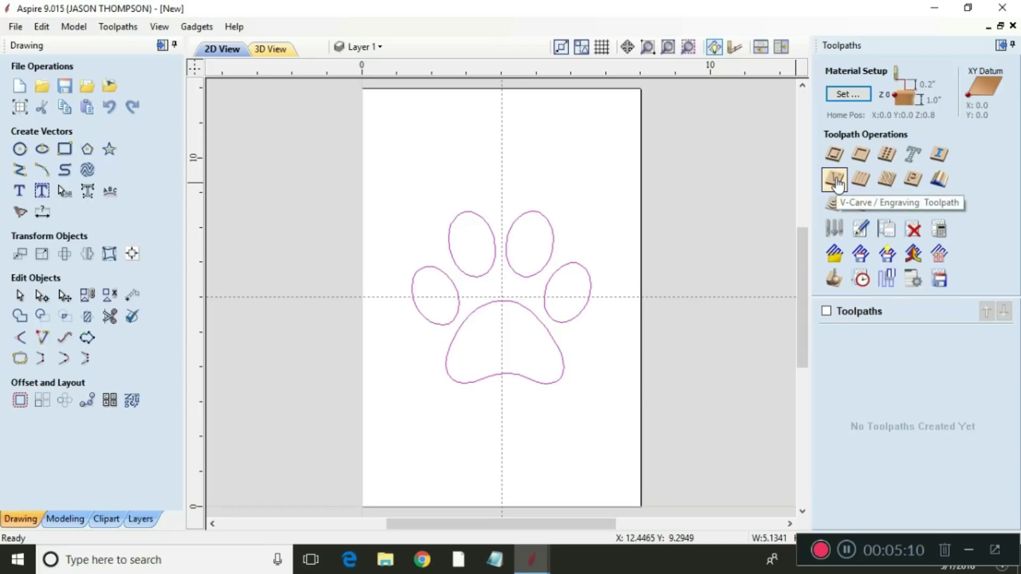
# Start a V-Carve toolpath and set its Flat Depth to 0.2 inches
pyautogui.click(835, 181)
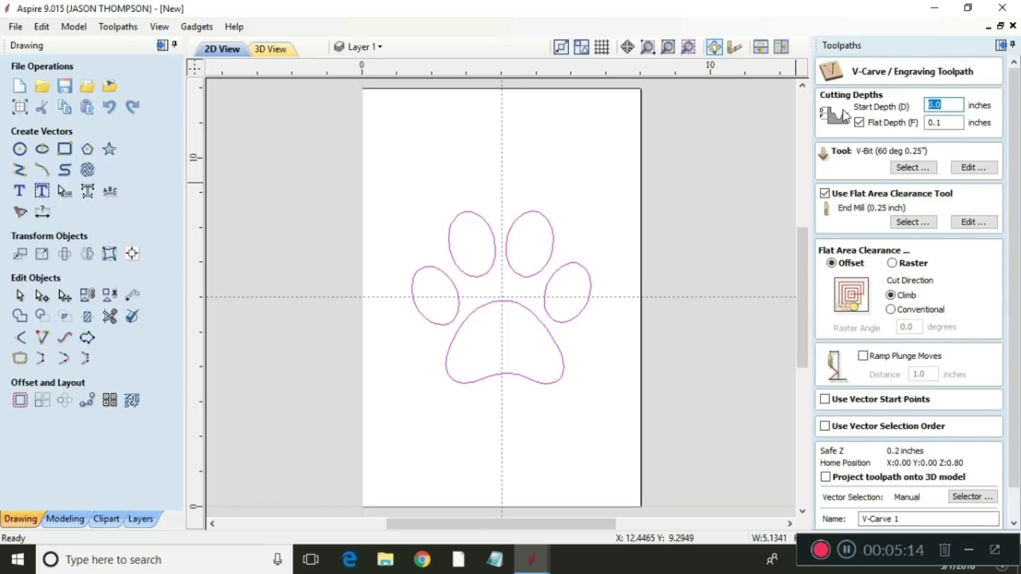
pyautogui.click(945, 124)
pyautogui.write('0.2')
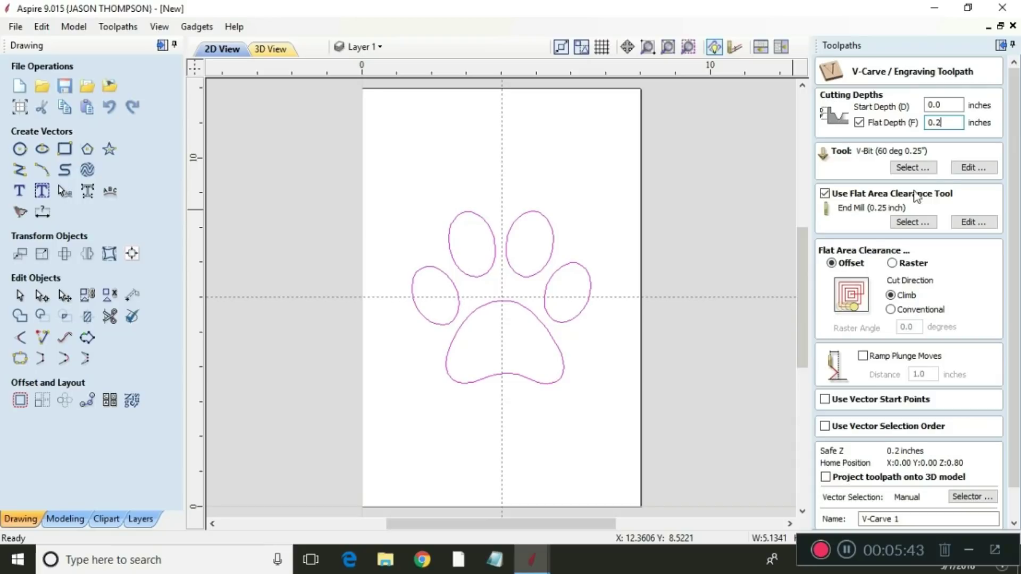
# Calculate the V-Carve 1 and V-Carve 1 [Pocket] toolpaths and preview the carving at slower speed
pyautogui.scroll(-1, 1019, 281)
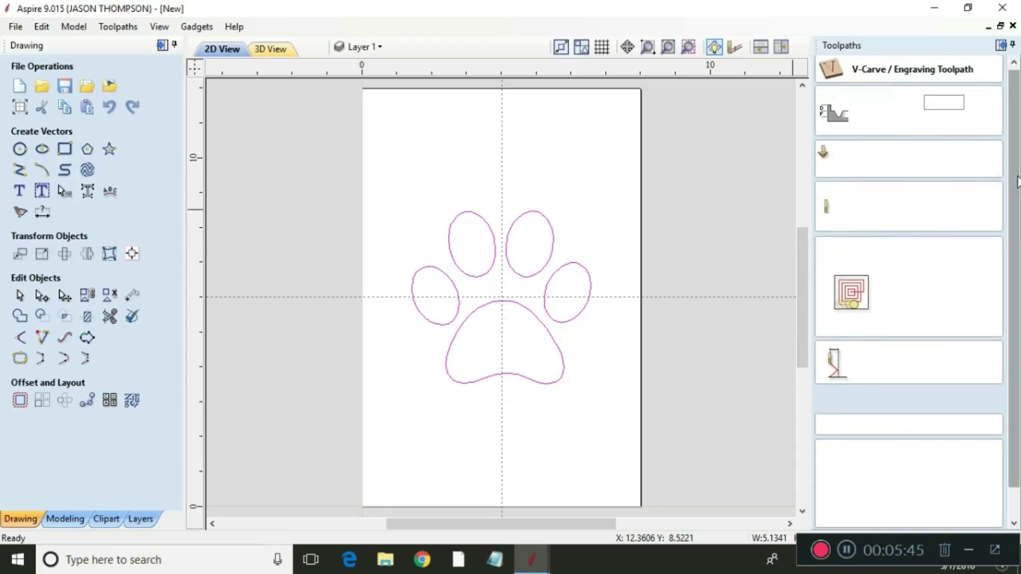
pyautogui.click(842, 511)
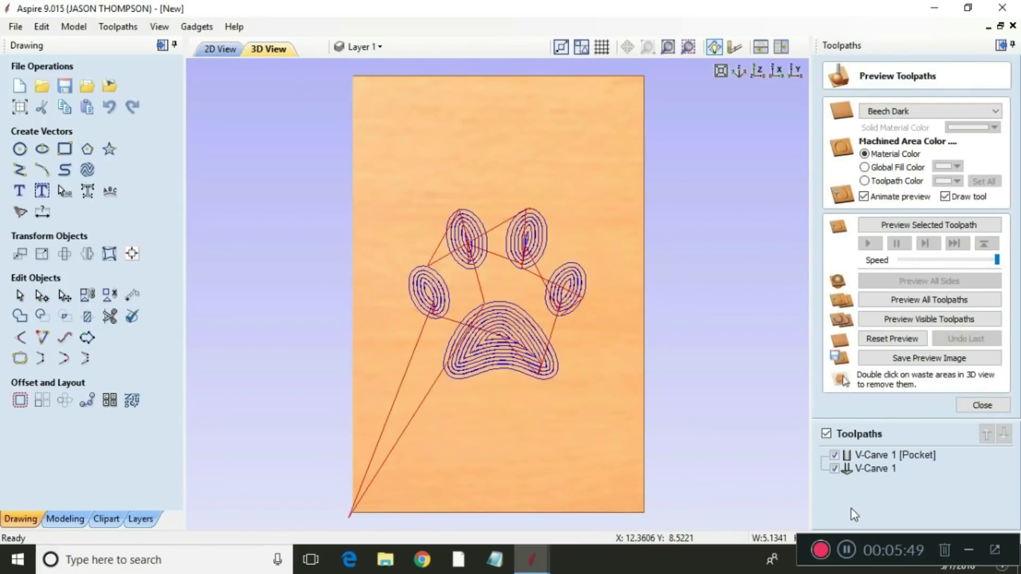
pyautogui.click(947, 260)
pyautogui.click(946, 261)
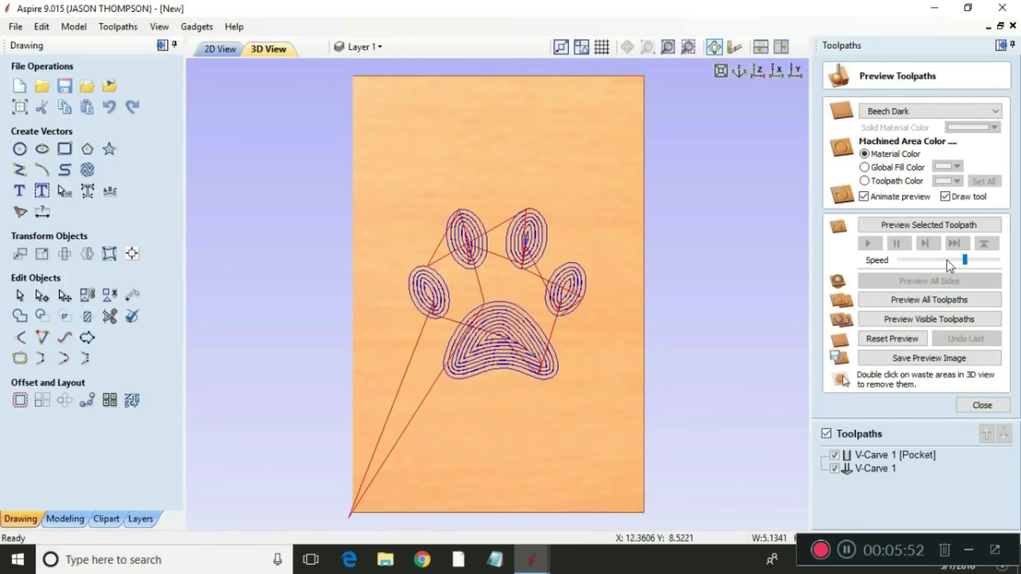
pyautogui.click(888, 319)
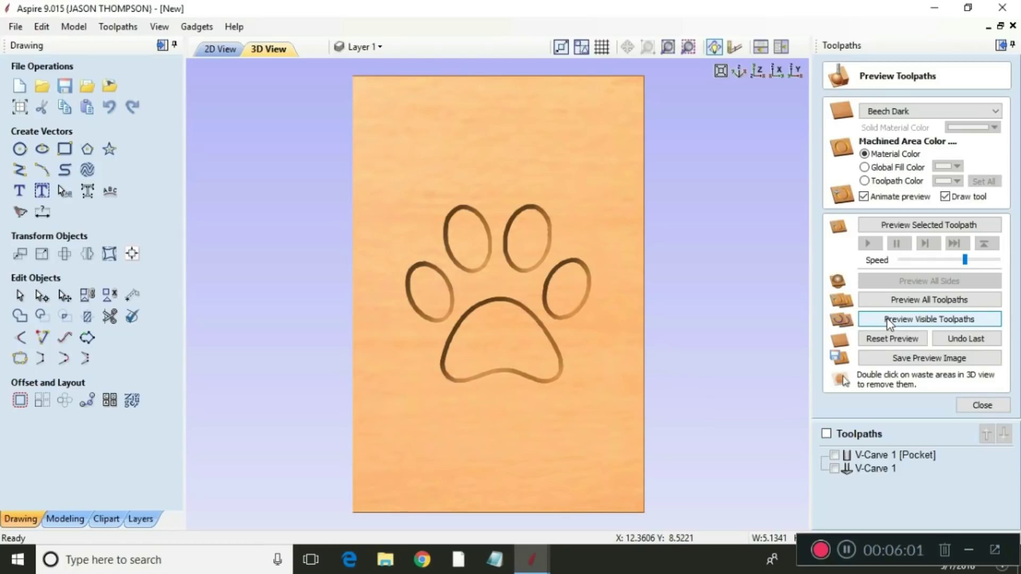
pyautogui.click(965, 407)
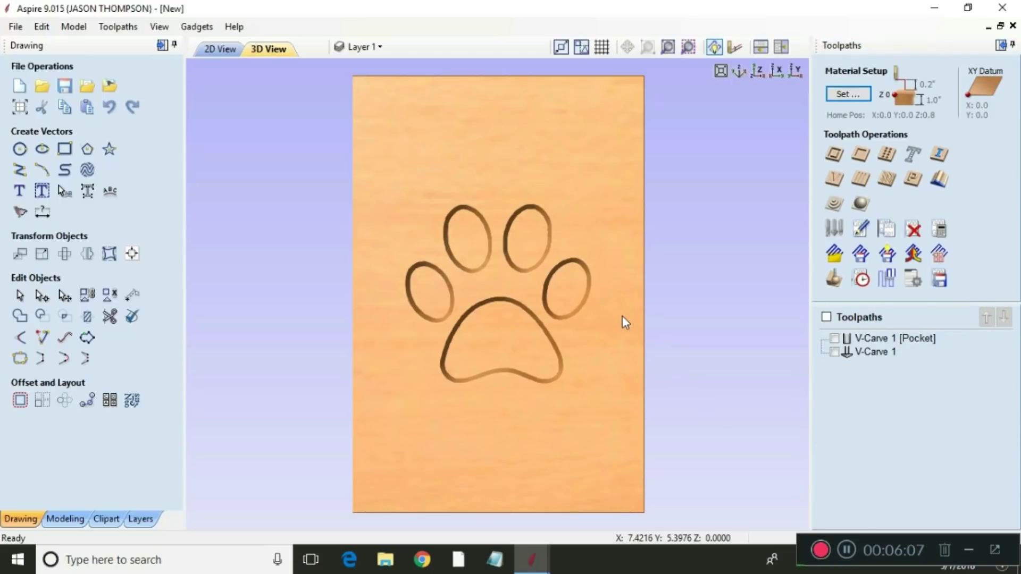
pyautogui.click(220, 50)
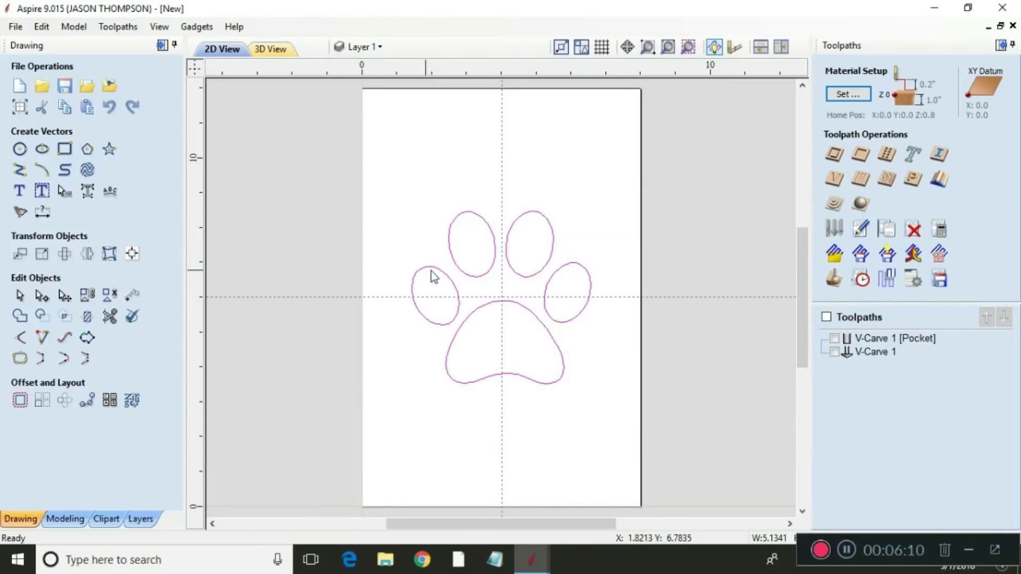
# Copy the paw vectors and set up the second job as a 7.25 × 25 × 1 inch board
pyautogui.rightClick(486, 227)
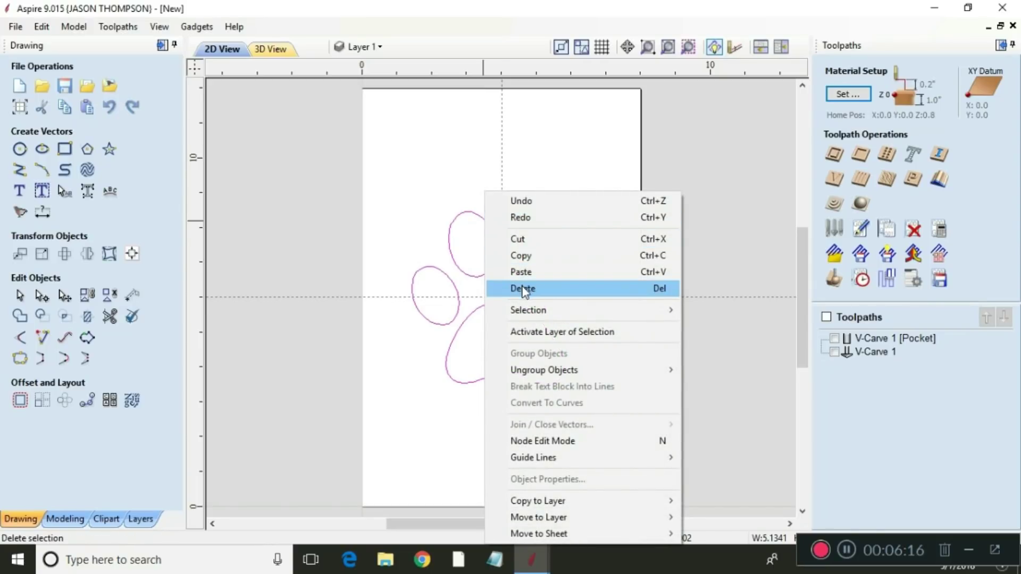
pyautogui.click(521, 255)
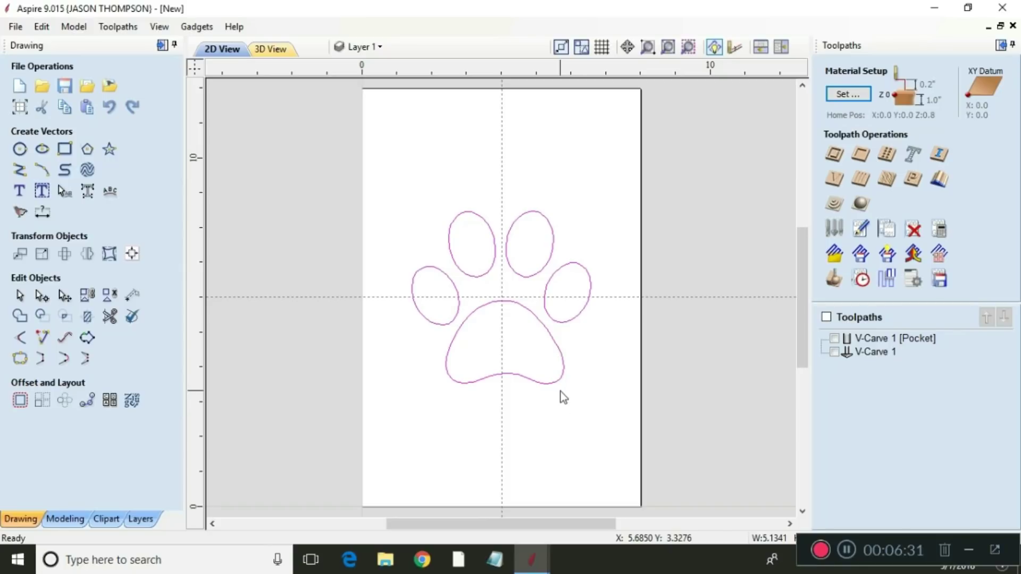
pyautogui.moveTo(538, 556)
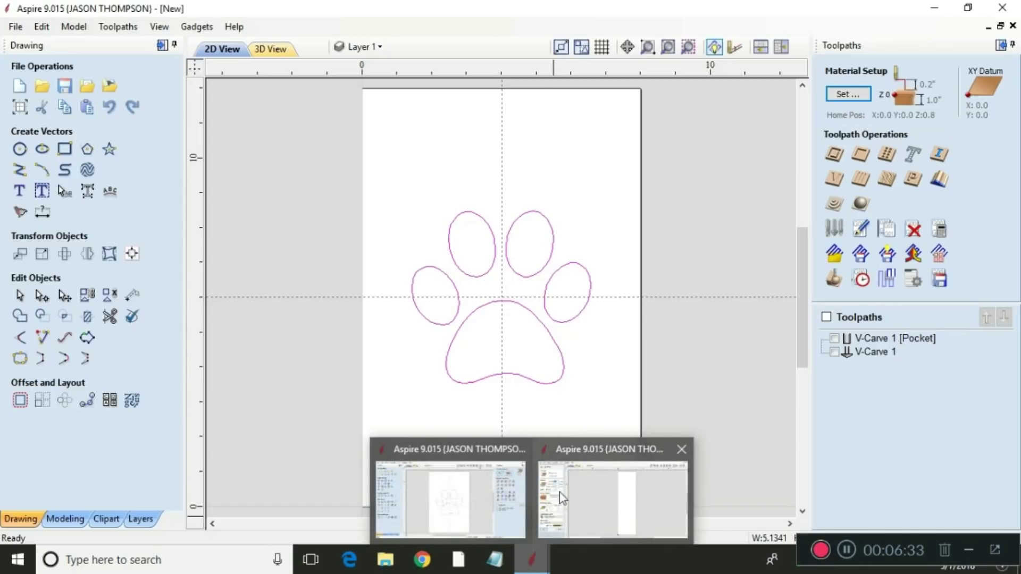
pyautogui.click(579, 494)
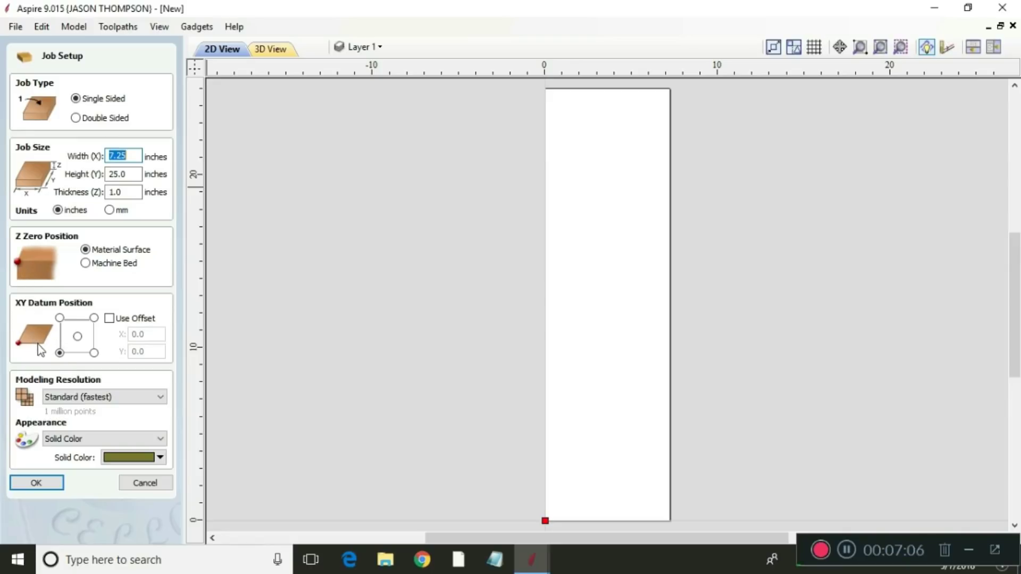
pyautogui.click(47, 485)
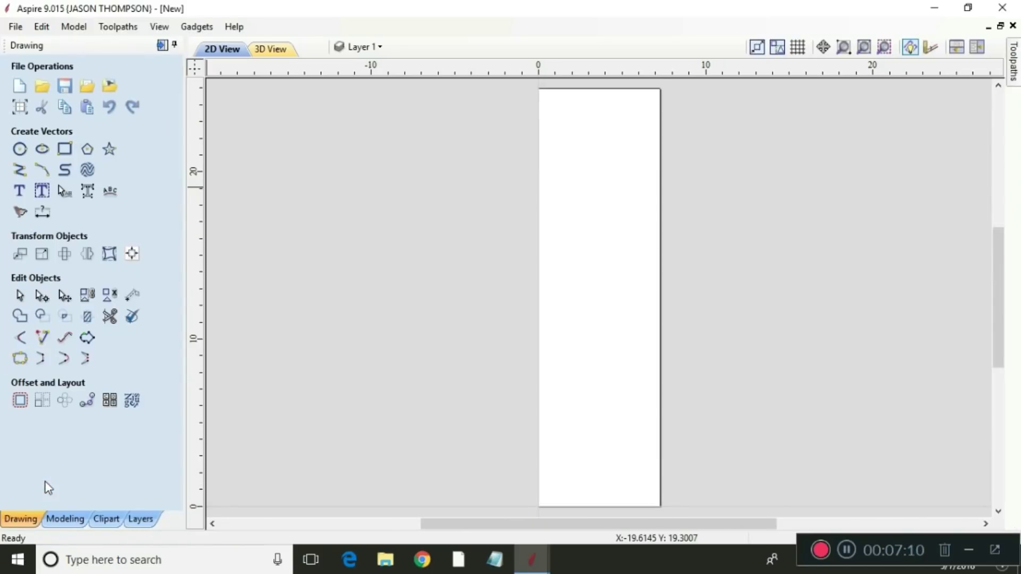
# Paste the copied paw onto the 7.25 × 25 inch board and flip it horizontally
pyautogui.rightClick(600, 400)
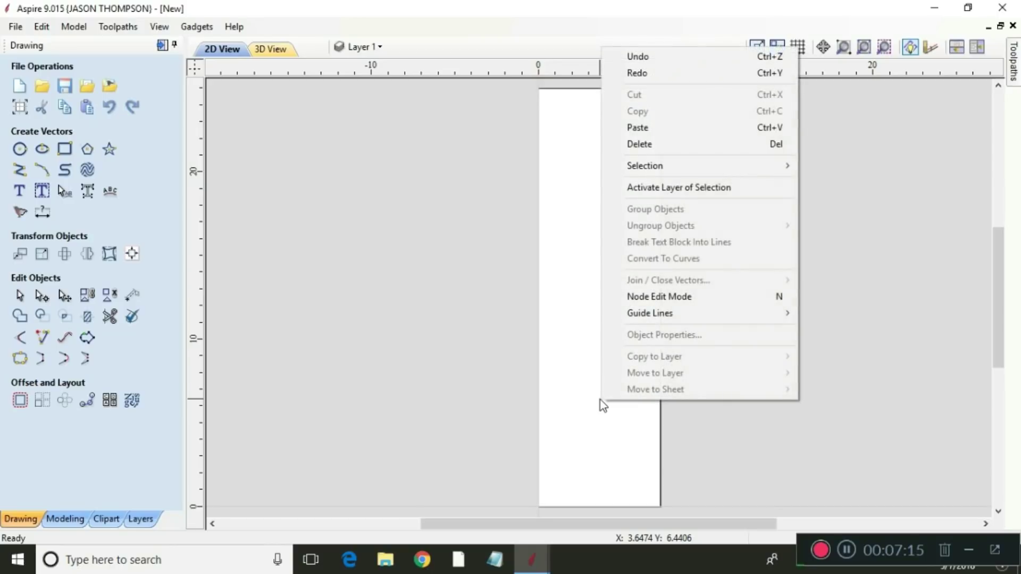
pyautogui.click(640, 128)
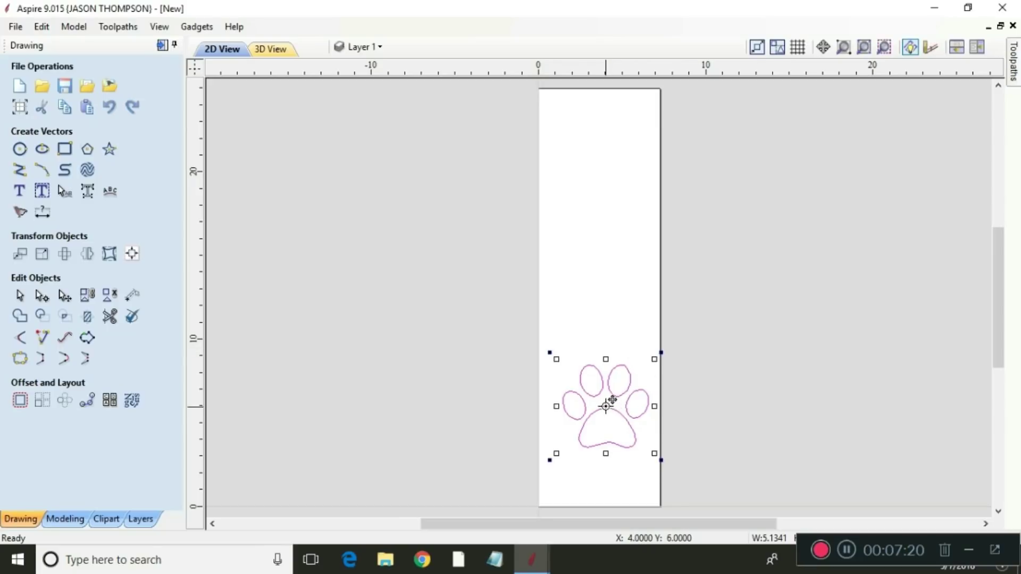
pyautogui.click(732, 341)
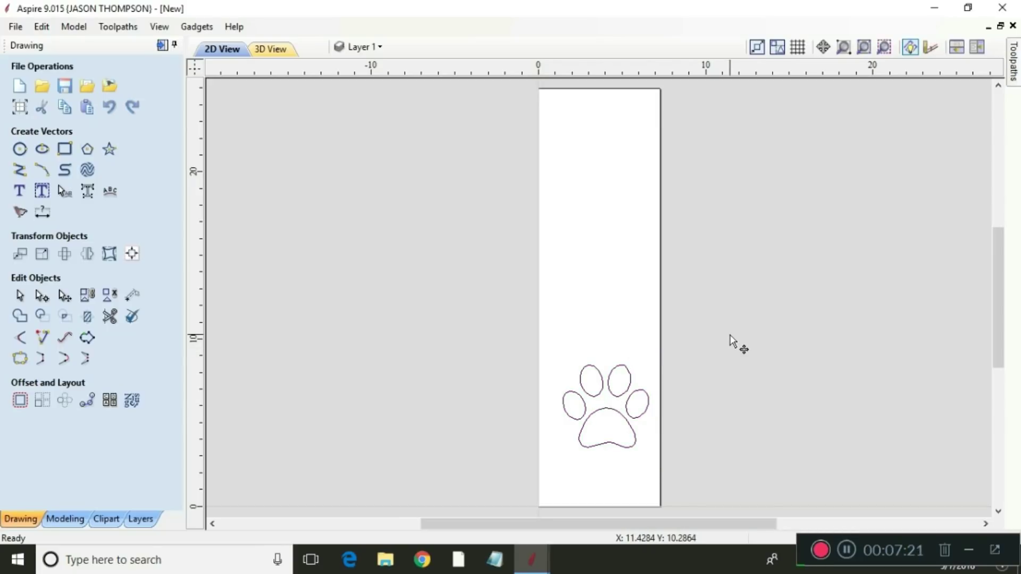
pyautogui.click(613, 383)
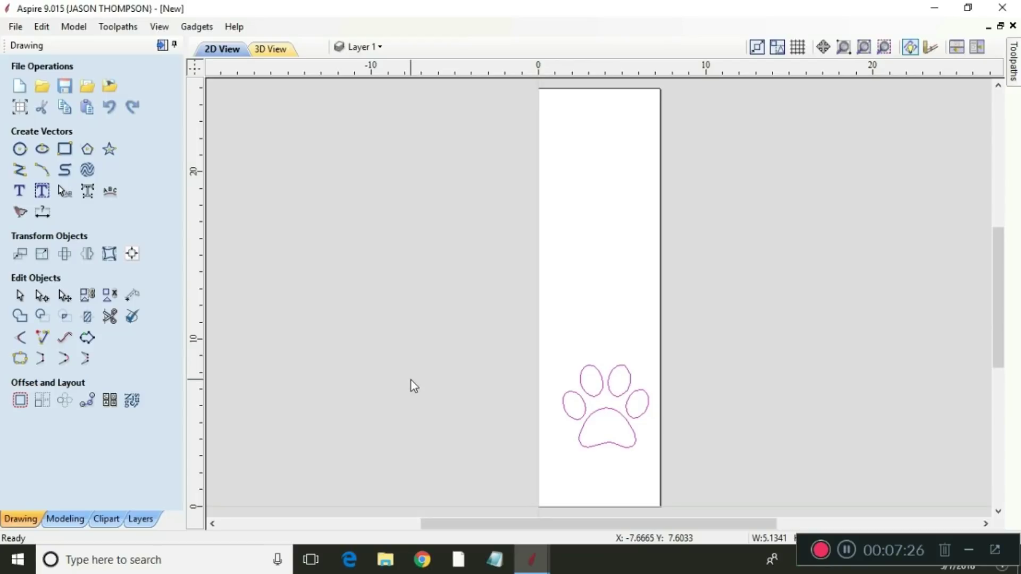
pyautogui.click(87, 255)
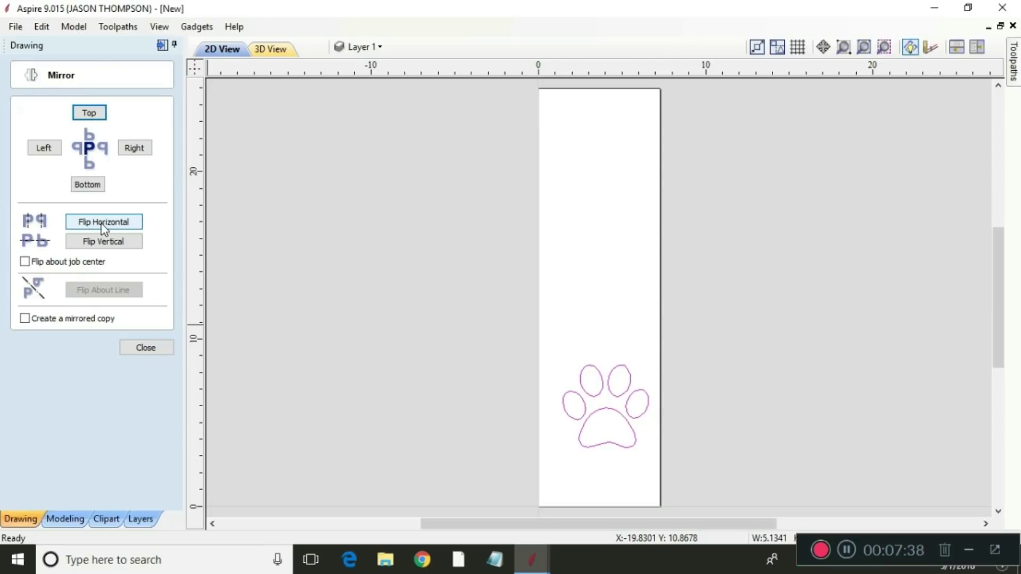
pyautogui.click(101, 224)
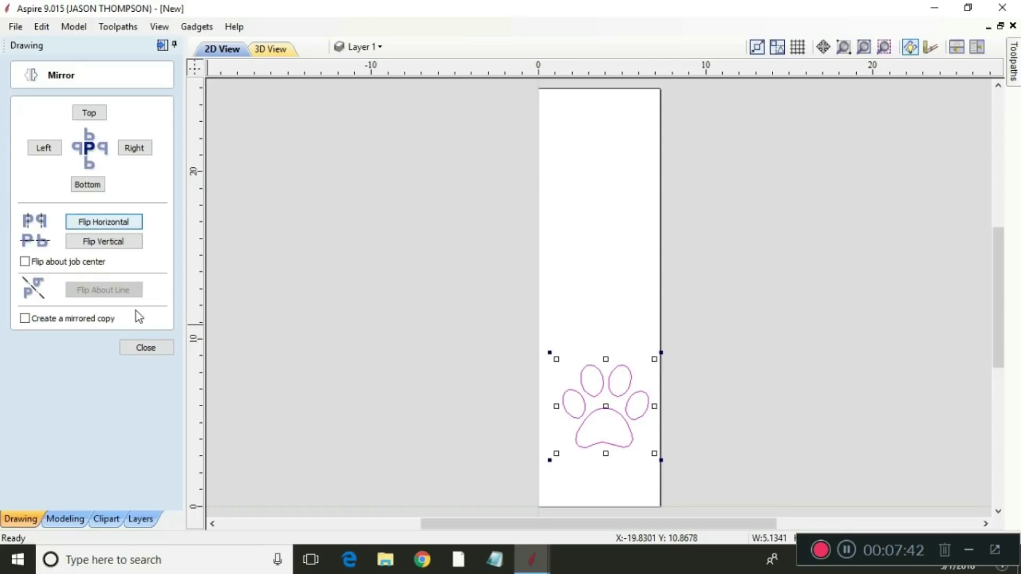
pyautogui.click(143, 349)
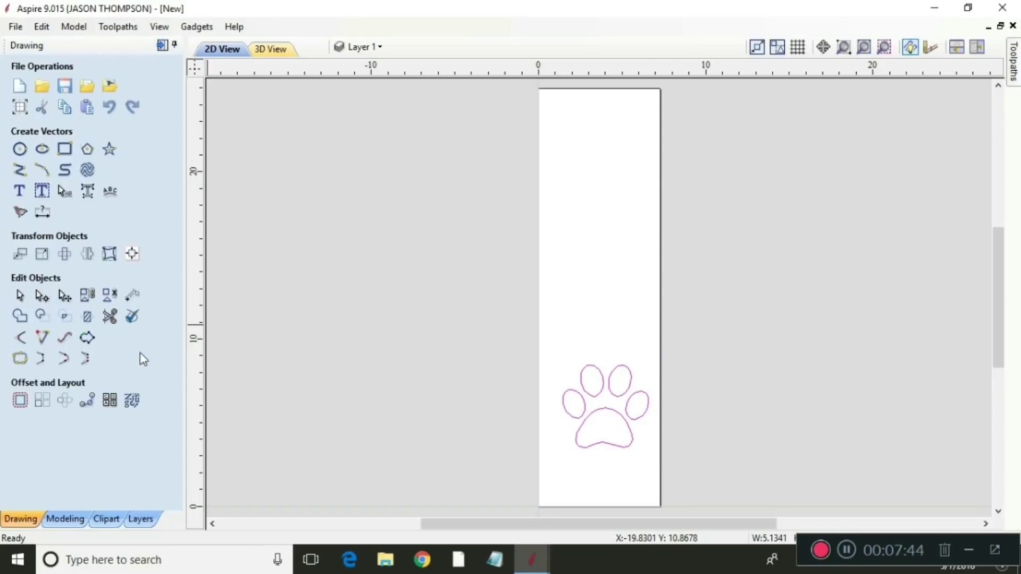
# Copy the mirrored paw and move it up to the top of the board
pyautogui.rightClick(609, 449)
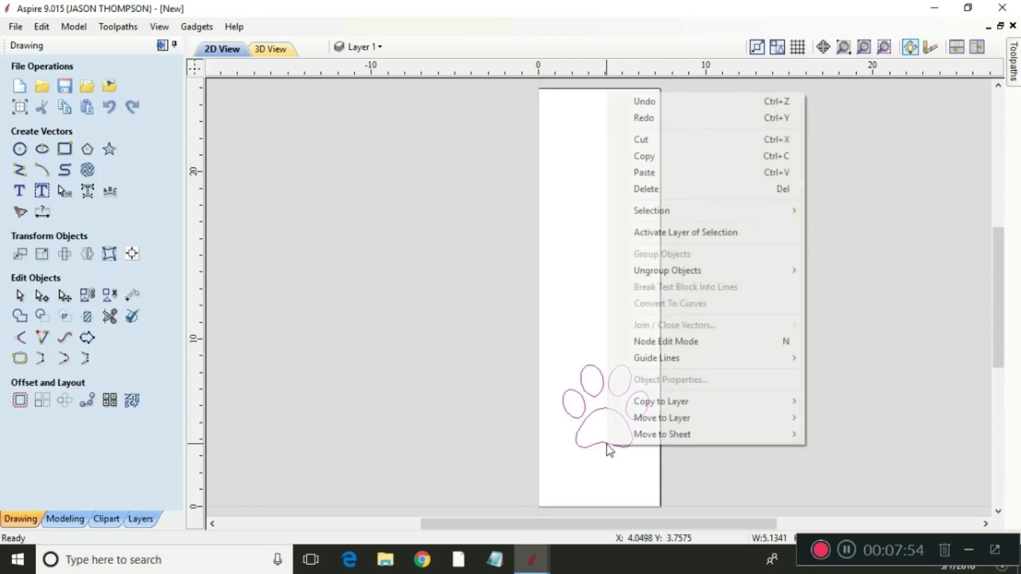
pyautogui.click(649, 157)
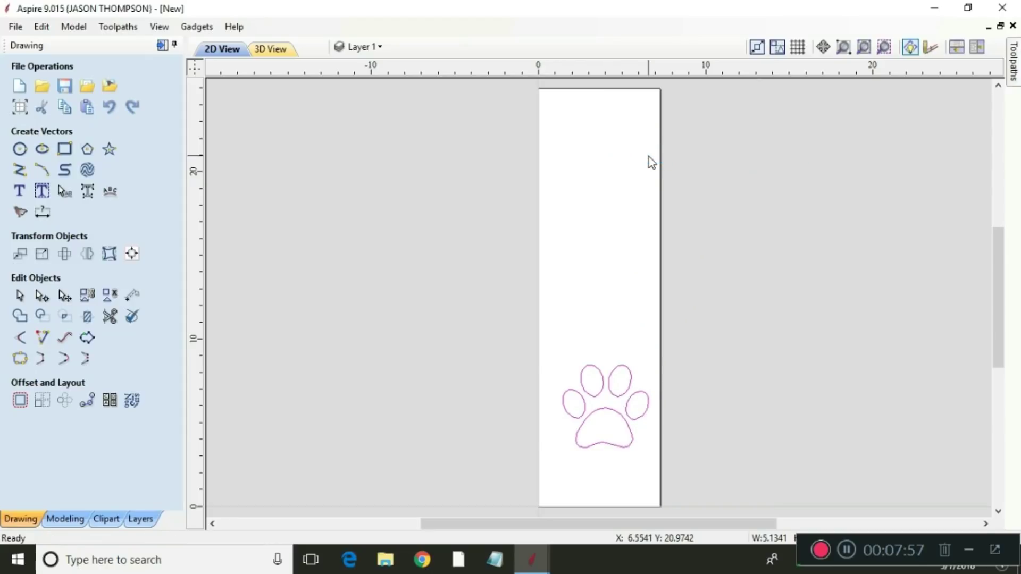
pyautogui.click(608, 416)
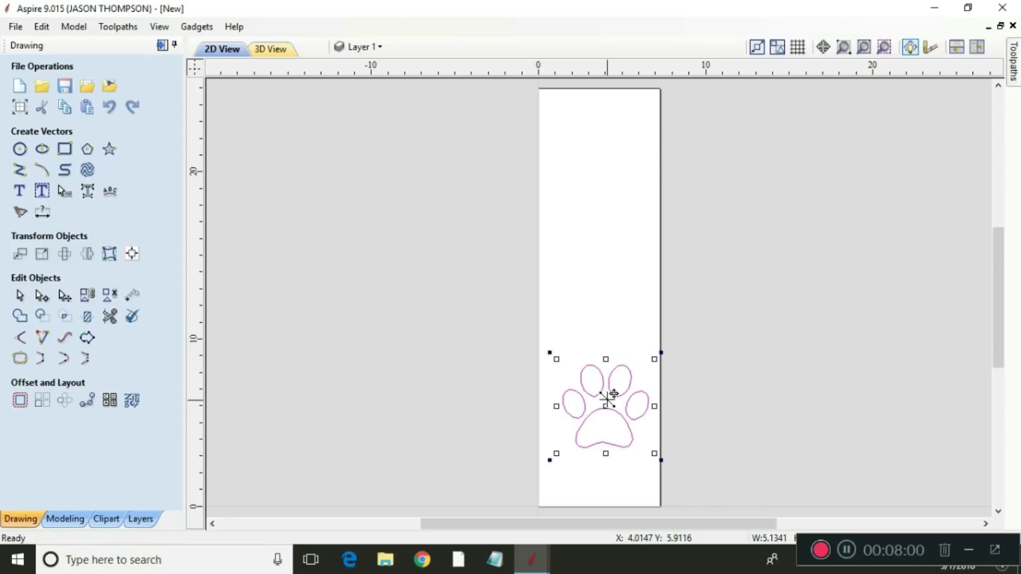
pyautogui.moveTo(607, 406); pyautogui.dragTo(603, 139)
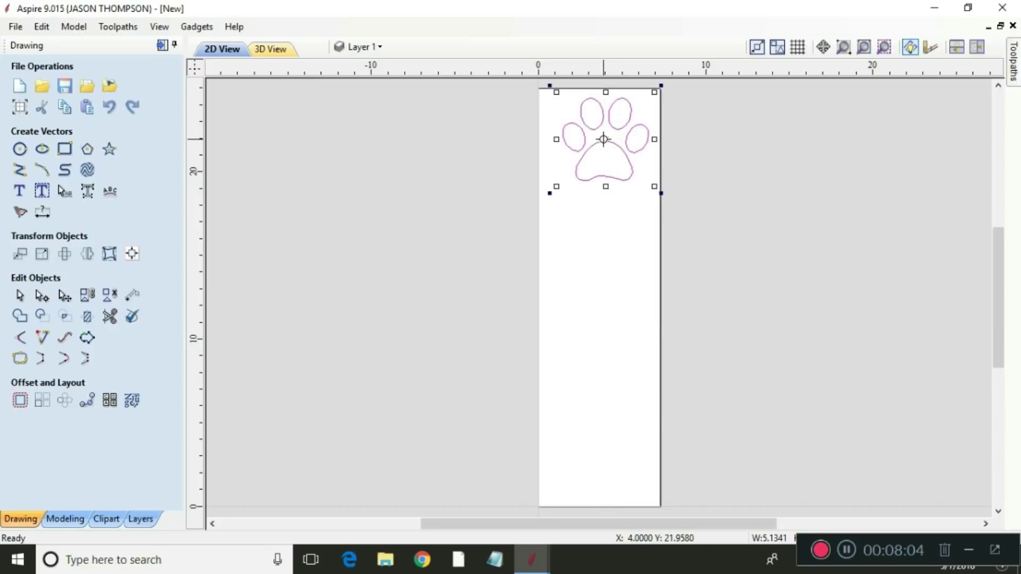
pyautogui.click(605, 396)
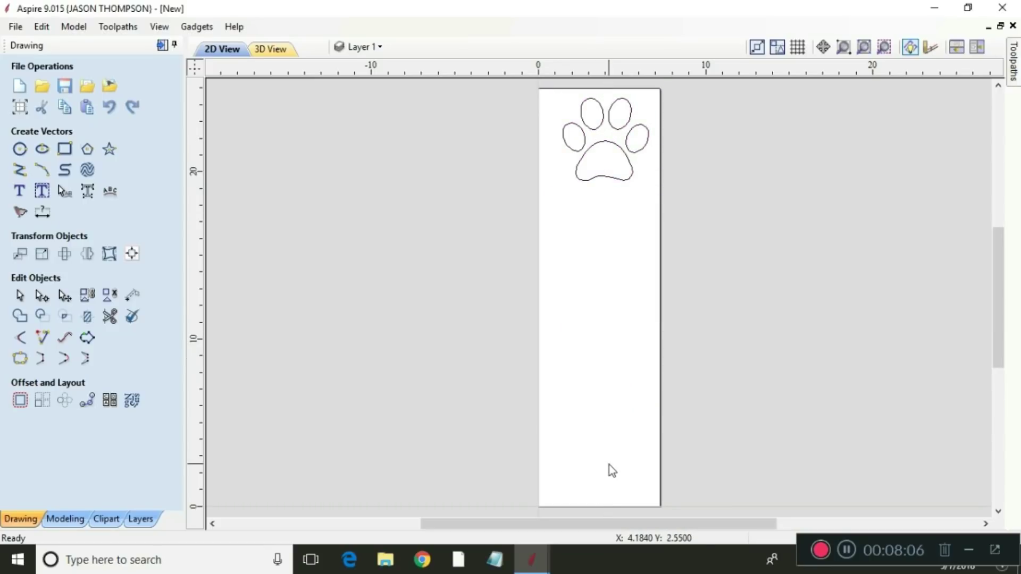
# Paste two more paws, placing one at mid-board and one just below it
pyautogui.rightClick(608, 464)
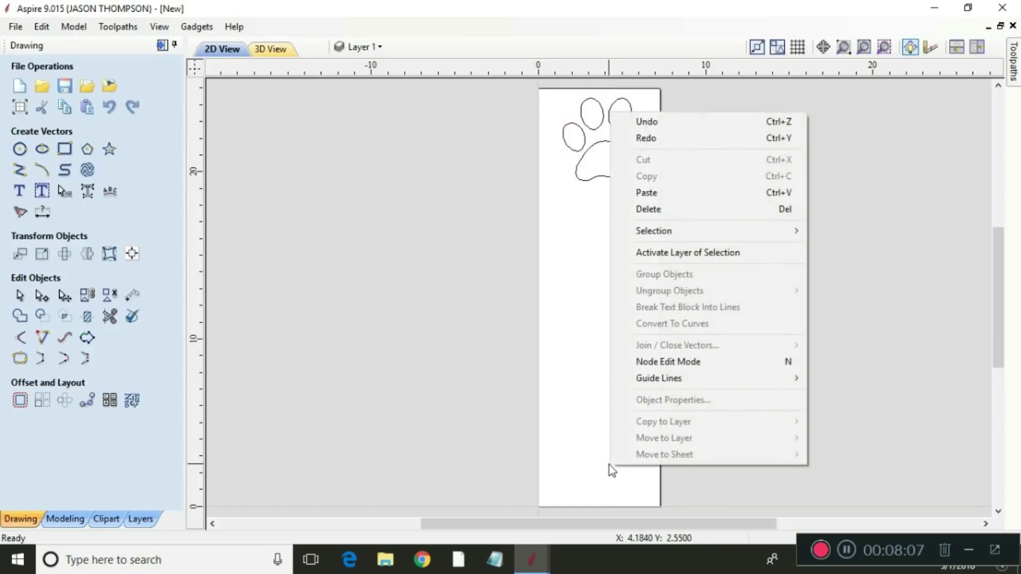
pyautogui.click(653, 193)
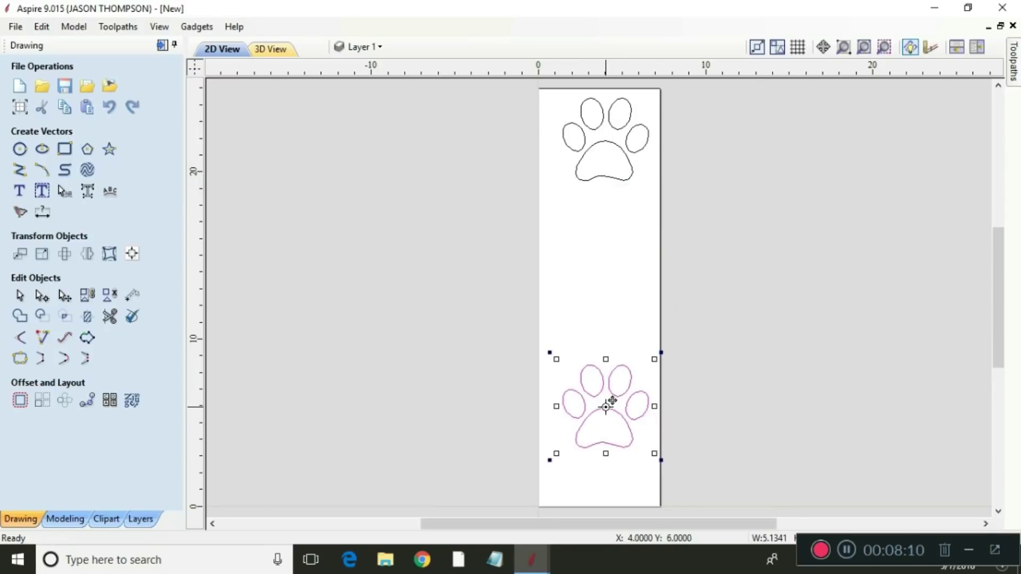
pyautogui.moveTo(608, 399); pyautogui.dragTo(608, 235)
pyautogui.click(600, 444)
pyautogui.rightClick(601, 444)
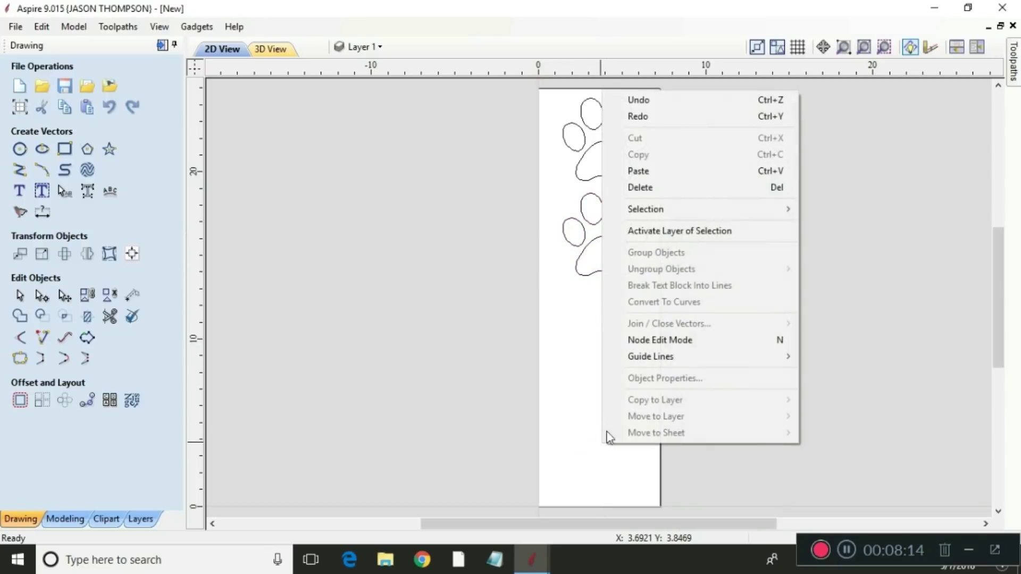
pyautogui.click(654, 178)
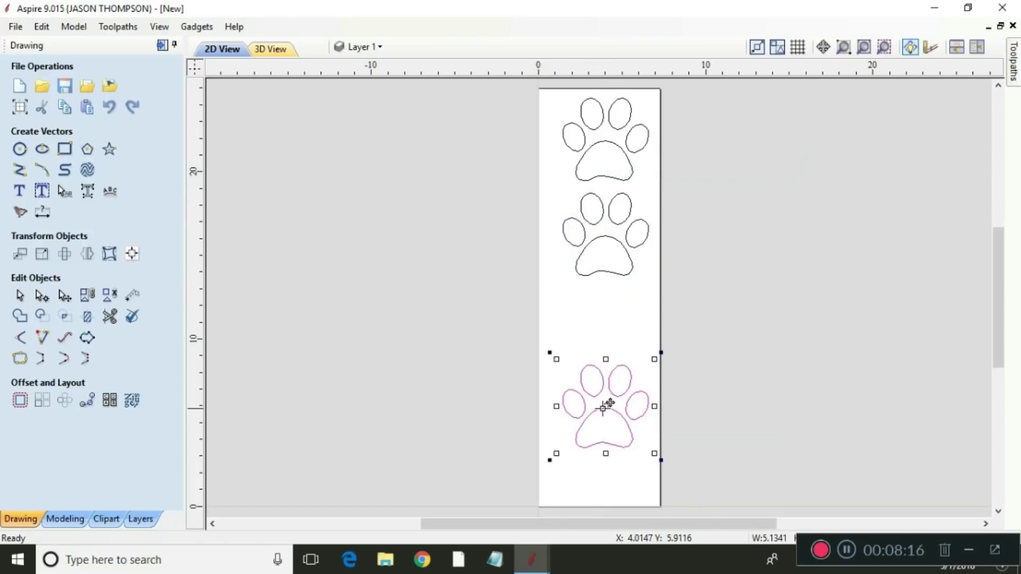
pyautogui.moveTo(608, 404); pyautogui.dragTo(606, 328)
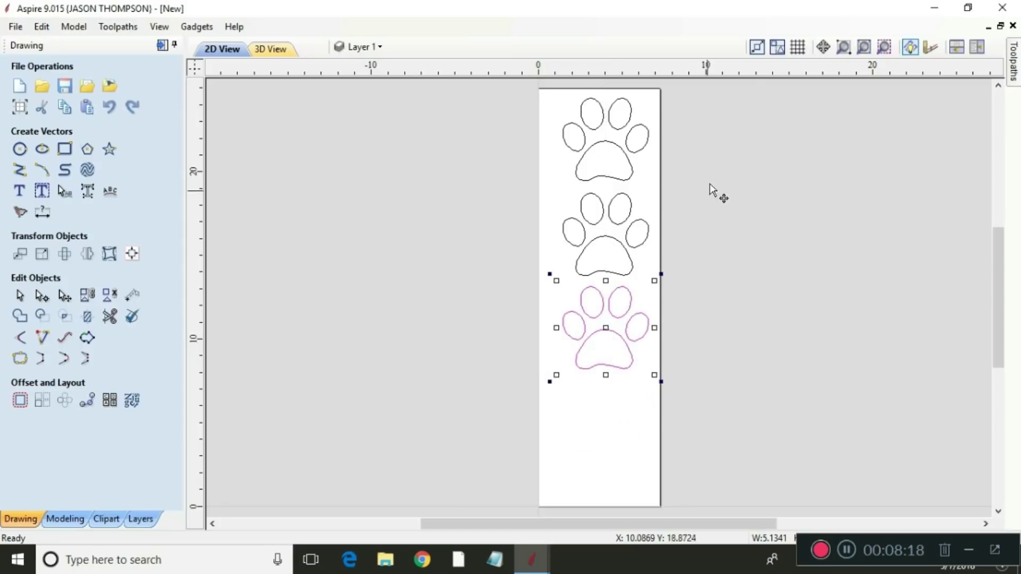
# Paste a fourth paw and place it at the bottom of the board
pyautogui.rightClick(599, 443)
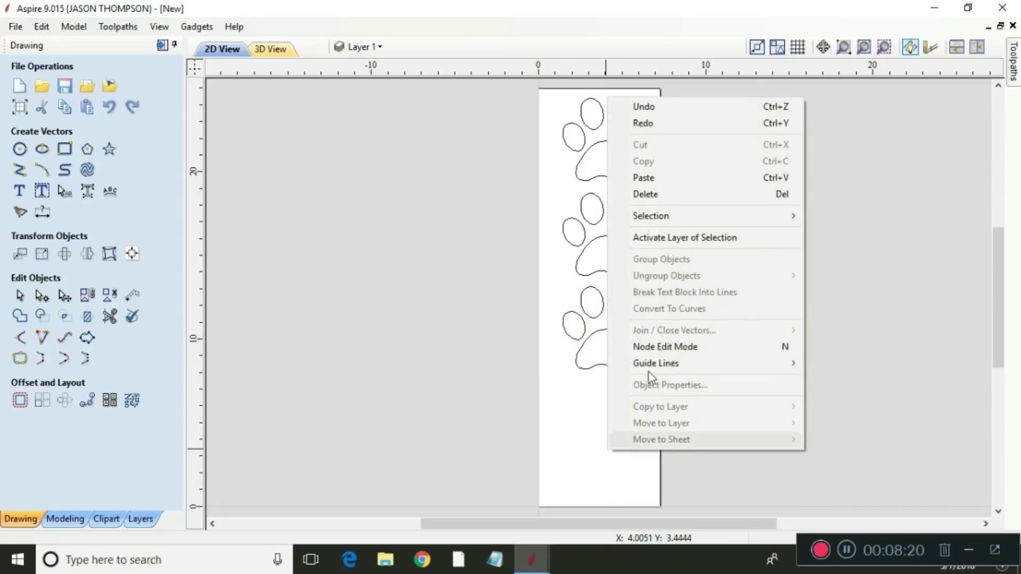
pyautogui.click(655, 177)
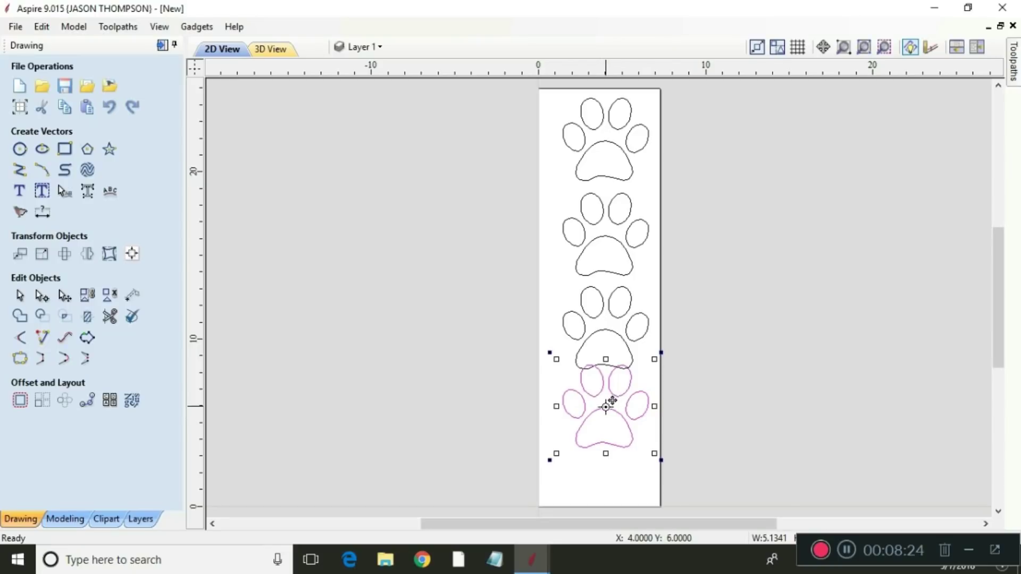
pyautogui.moveTo(610, 403); pyautogui.dragTo(604, 429)
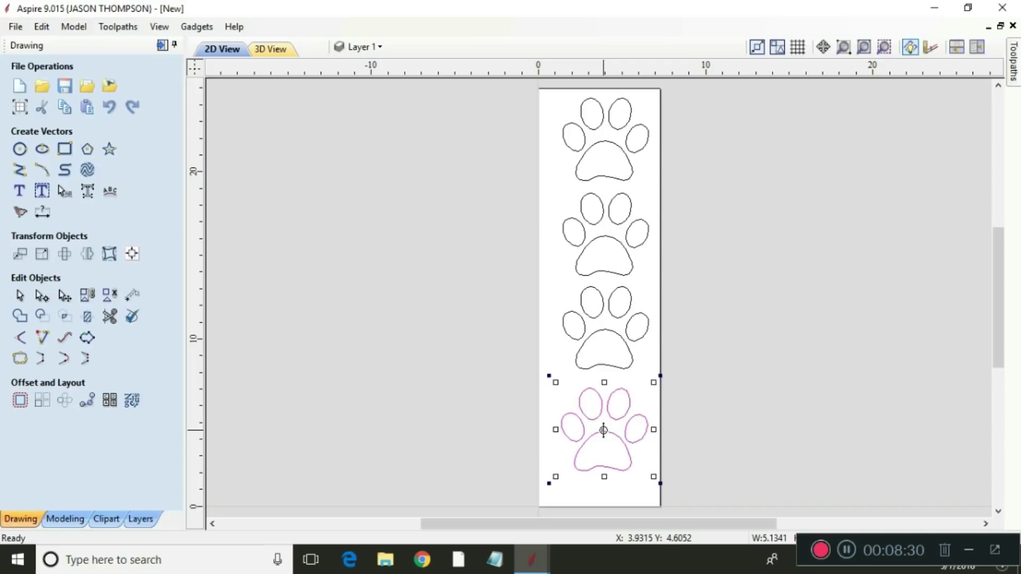
pyautogui.click(712, 412)
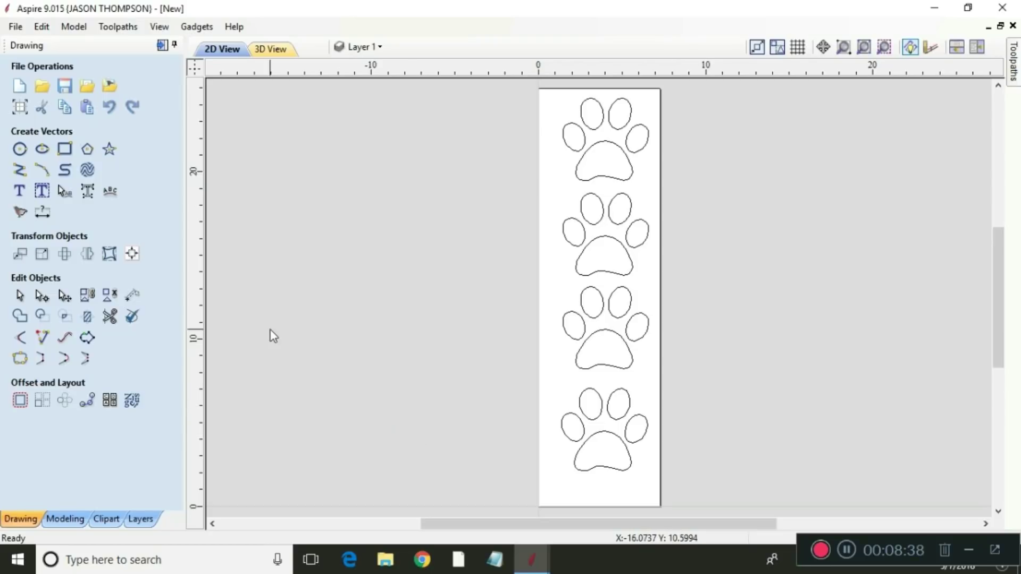
# Draw a 7.25 × 25 inch rectangle tracing the board outline
pyautogui.click(65, 149)
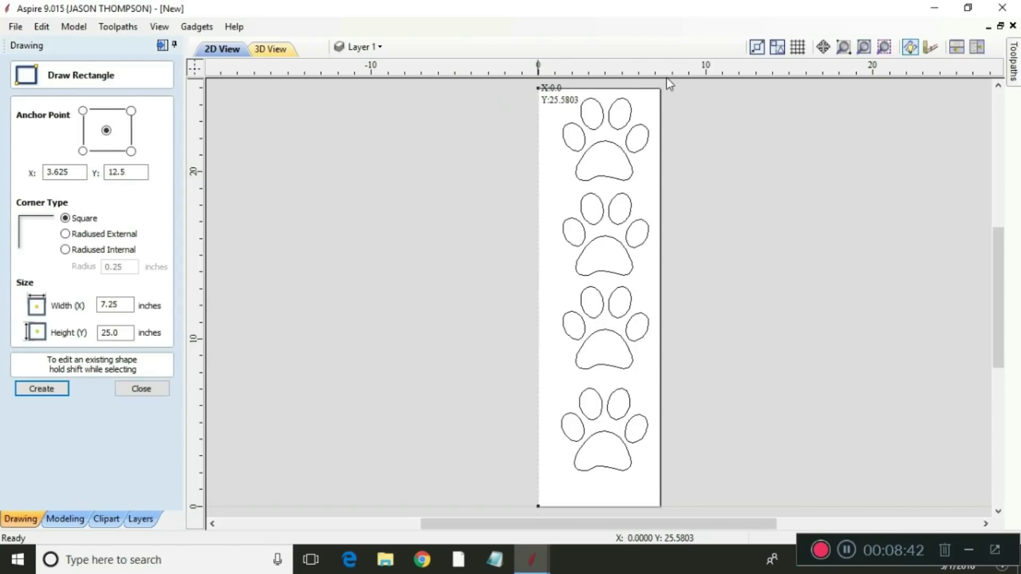
pyautogui.moveTo(539, 88)
pyautogui.mouseDown()
pyautogui.moveTo(660, 88)
pyautogui.moveTo(587, 101)
pyautogui.moveTo(565, 119)
pyautogui.moveTo(546, 218)
pyautogui.moveTo(554, 381)
pyautogui.moveTo(540, 506)
pyautogui.mouseUp()
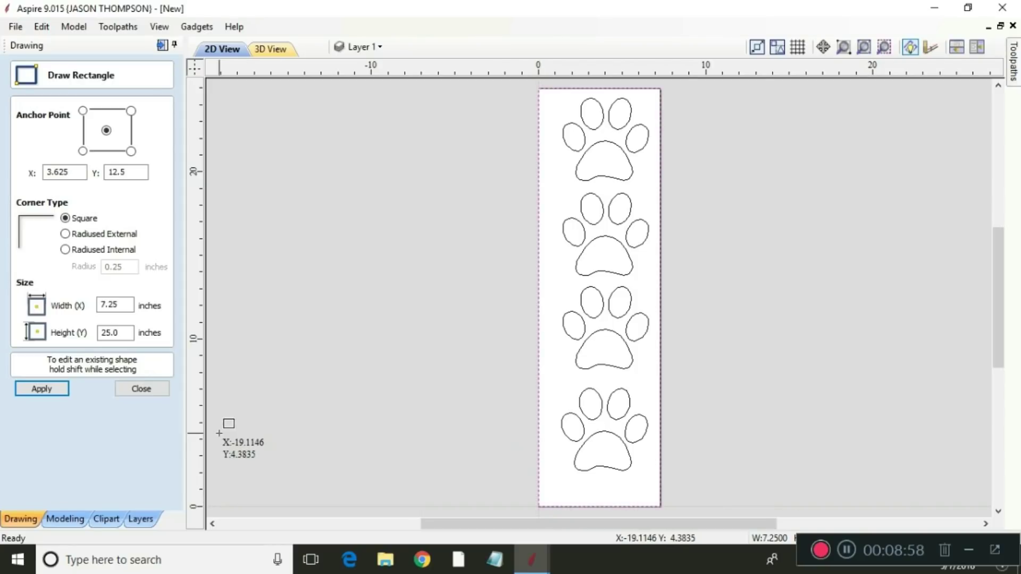
pyautogui.click(133, 389)
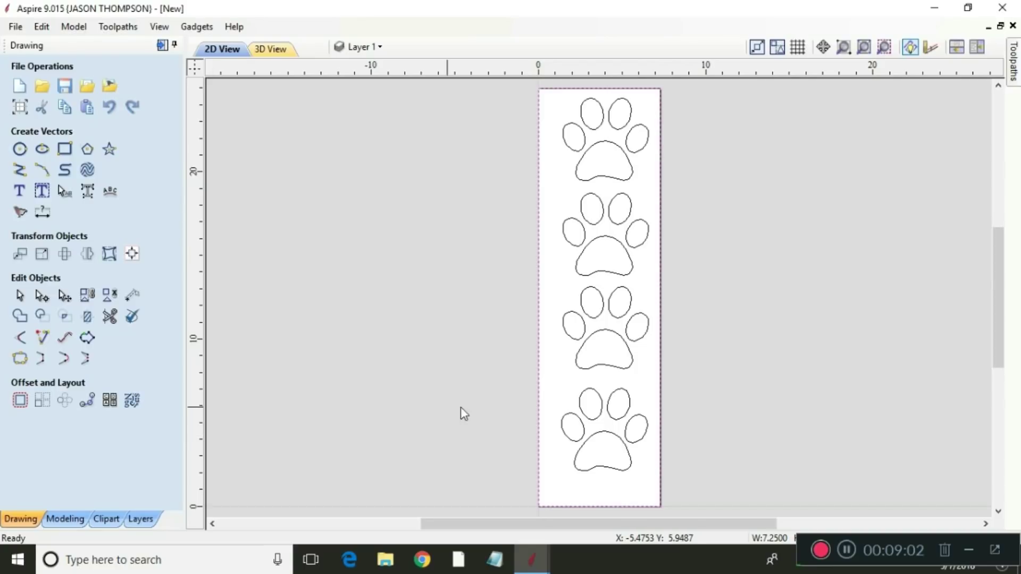
# Select all four paw prints and bring up the Toolpaths panel
pyautogui.click(600, 433)
pyautogui.keyDown('shift'); pyautogui.click(605, 368); pyautogui.keyUp('shift')
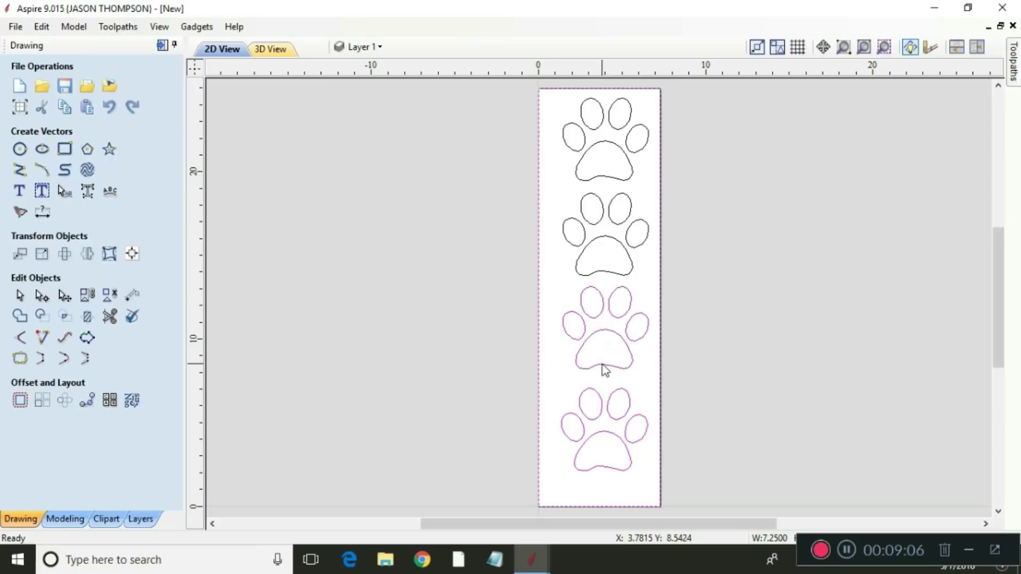
pyautogui.keyDown('shift'); pyautogui.click(606, 275); pyautogui.keyUp('shift')
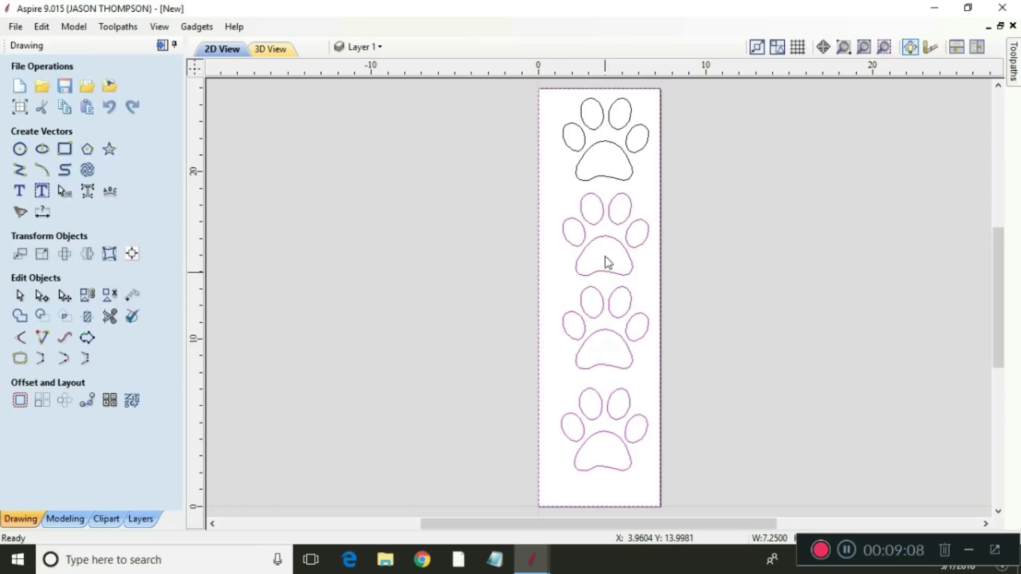
pyautogui.keyDown('shift'); pyautogui.click(605, 180); pyautogui.keyUp('shift')
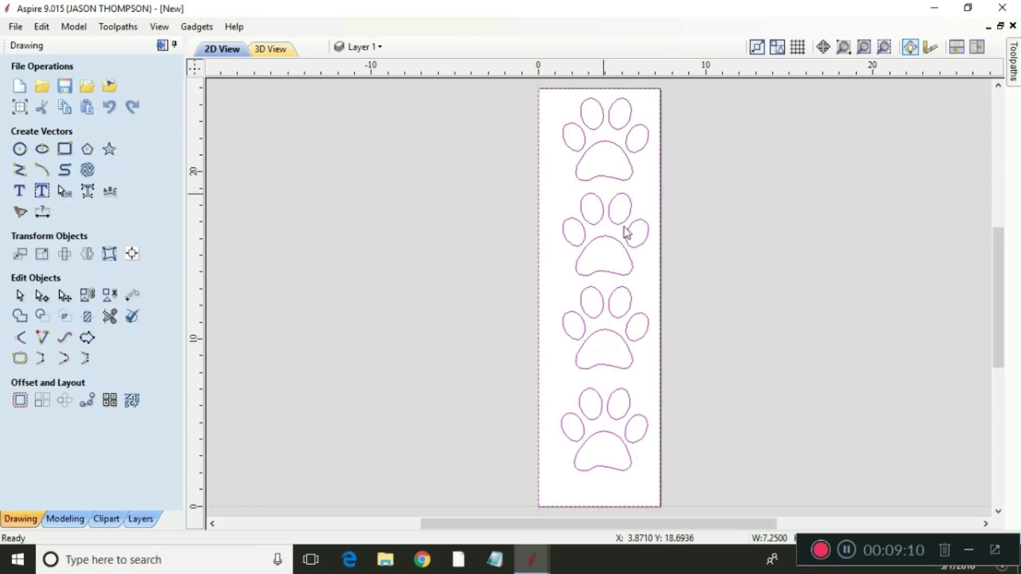
pyautogui.click(1014, 75)
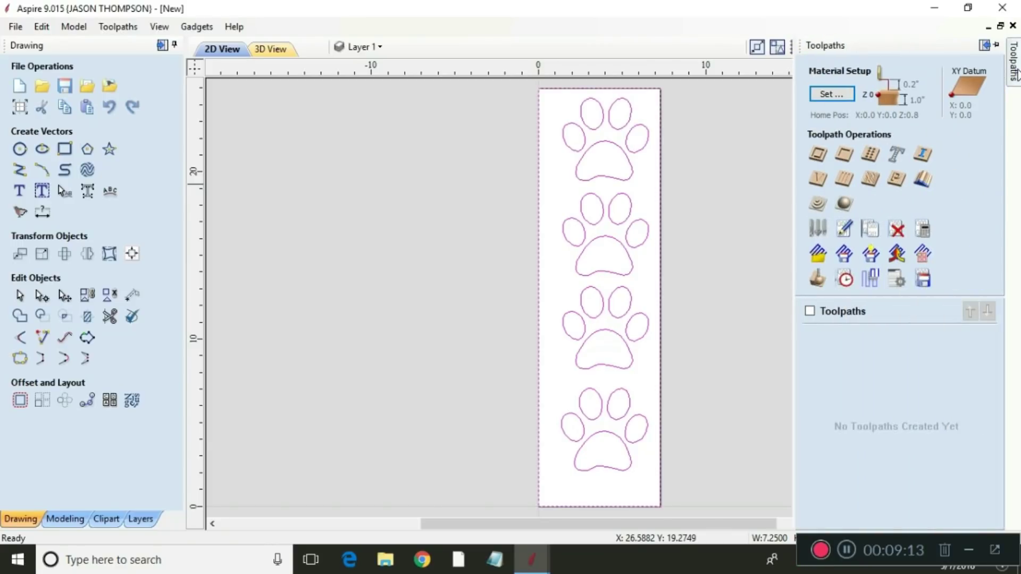
# Pin the Toolpaths panel and start a V-carve toolpath with a 0.1-inch start depth
pyautogui.click(1000, 46)
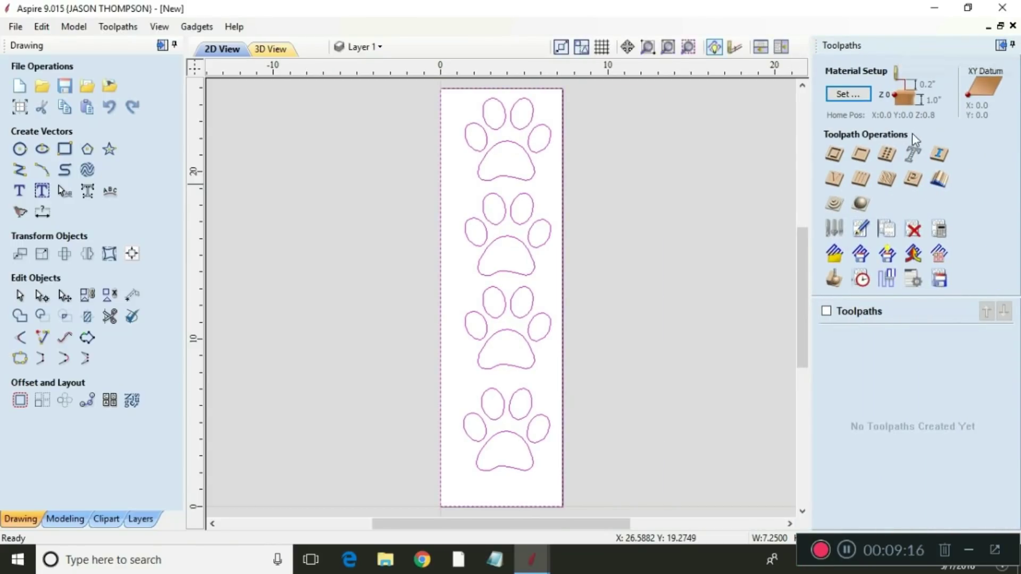
pyautogui.click(833, 180)
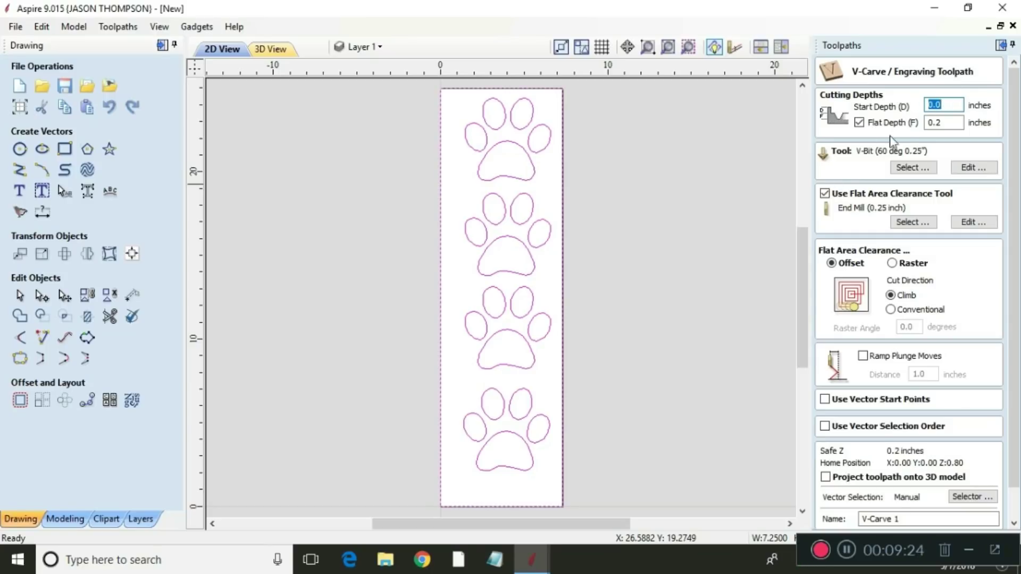
pyautogui.click(941, 104)
pyautogui.write('1')
pyautogui.click(947, 122)
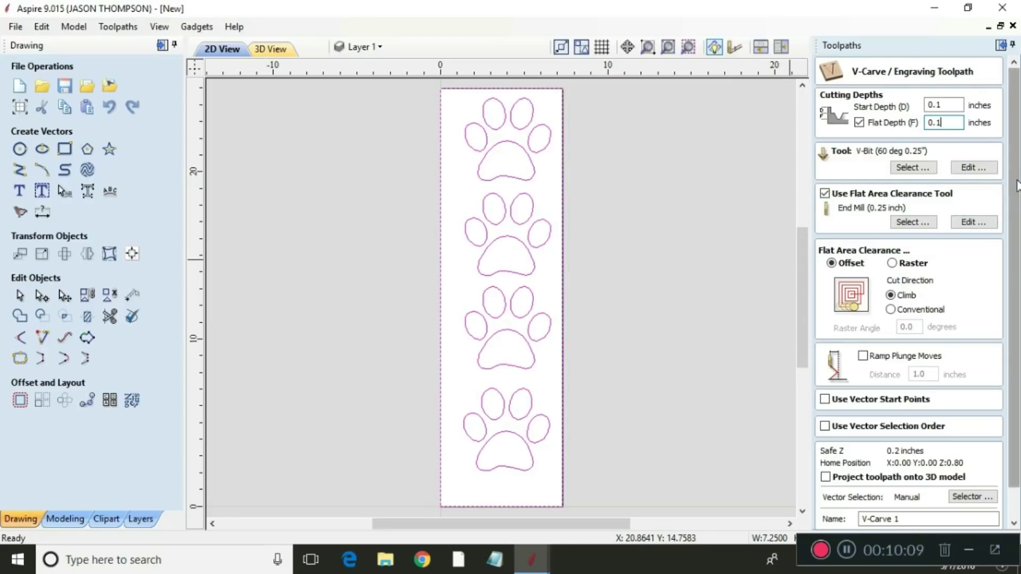
# Change the V-carve Flat Depth from 0.2 to 0.1 inches
pyautogui.scroll(-2, 1014, 239)
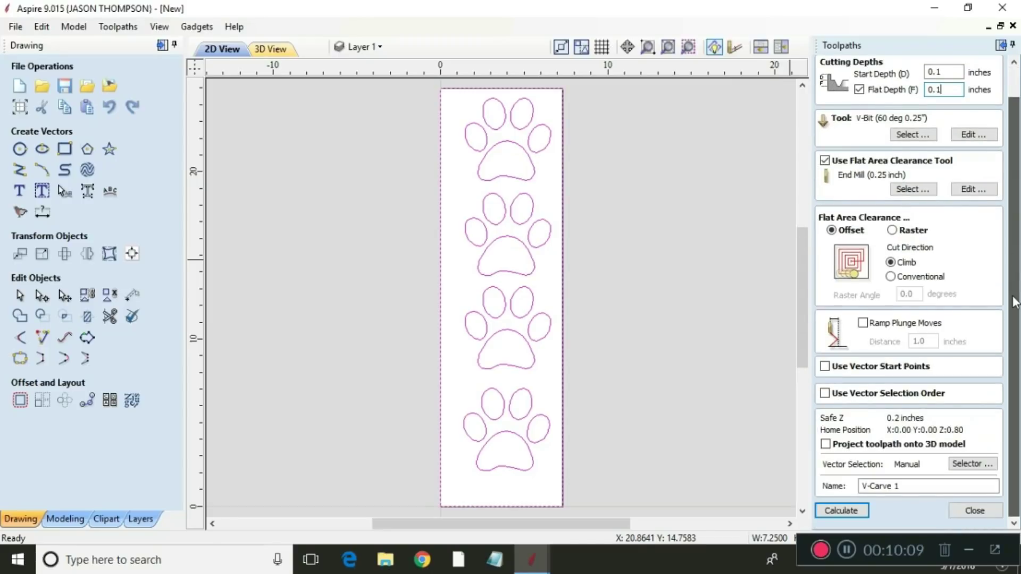
# Calculate the V-carve toolpaths and preview all visible toolpaths at a slower animation speed
pyautogui.click(840, 510)
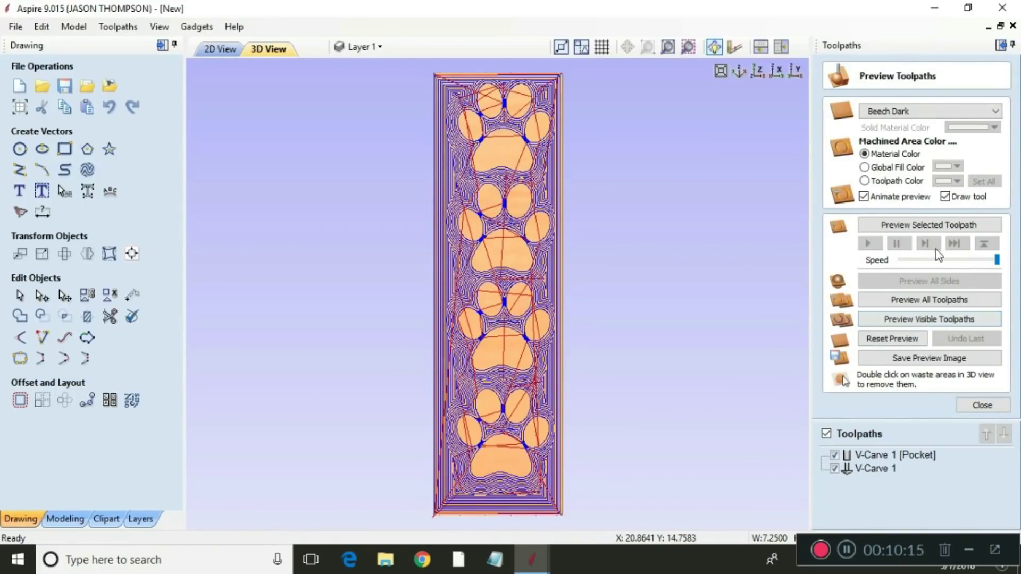
pyautogui.click(946, 260)
pyautogui.click(946, 260)
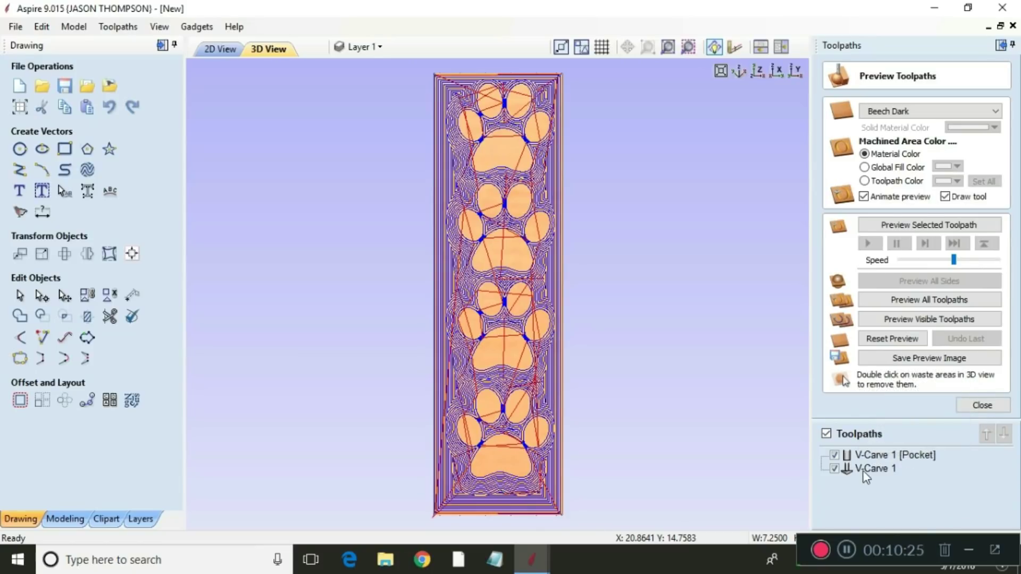
pyautogui.click(898, 318)
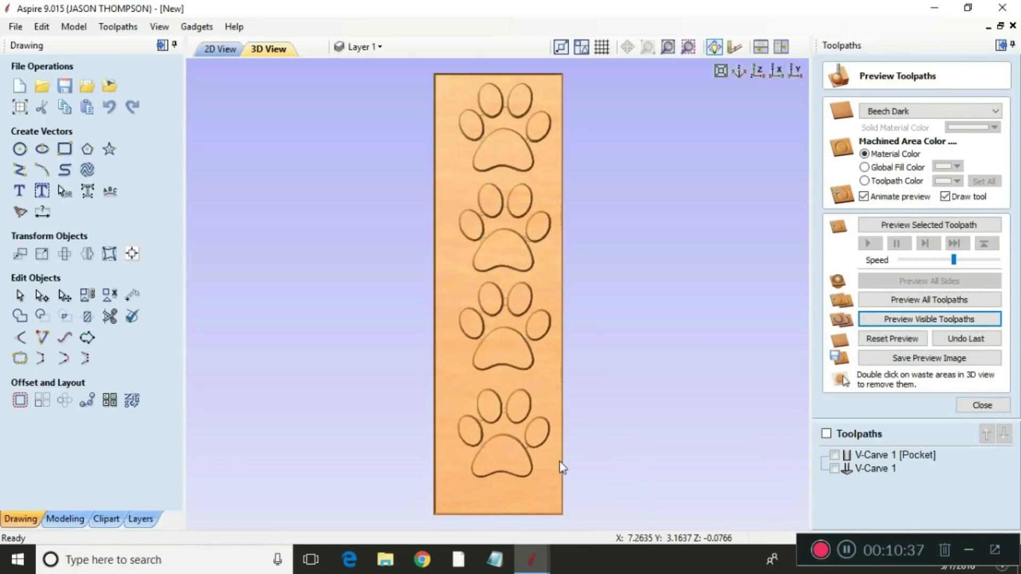
# Tilt the 3D view to inspect the four carved paw pockets, then close the preview
pyautogui.moveTo(560, 461); pyautogui.dragTo(531, 279)
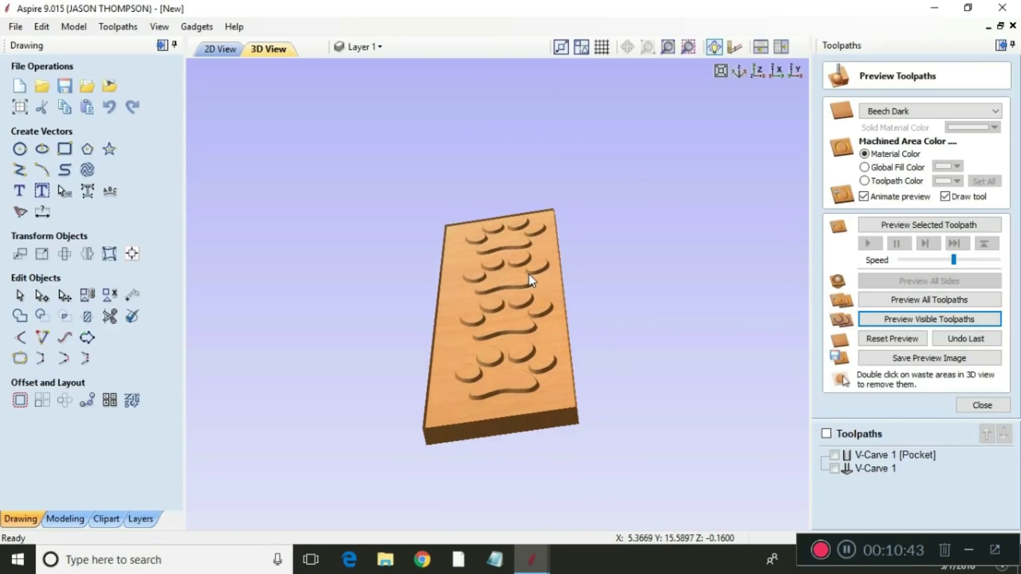
pyautogui.scroll(5, 530, 280)
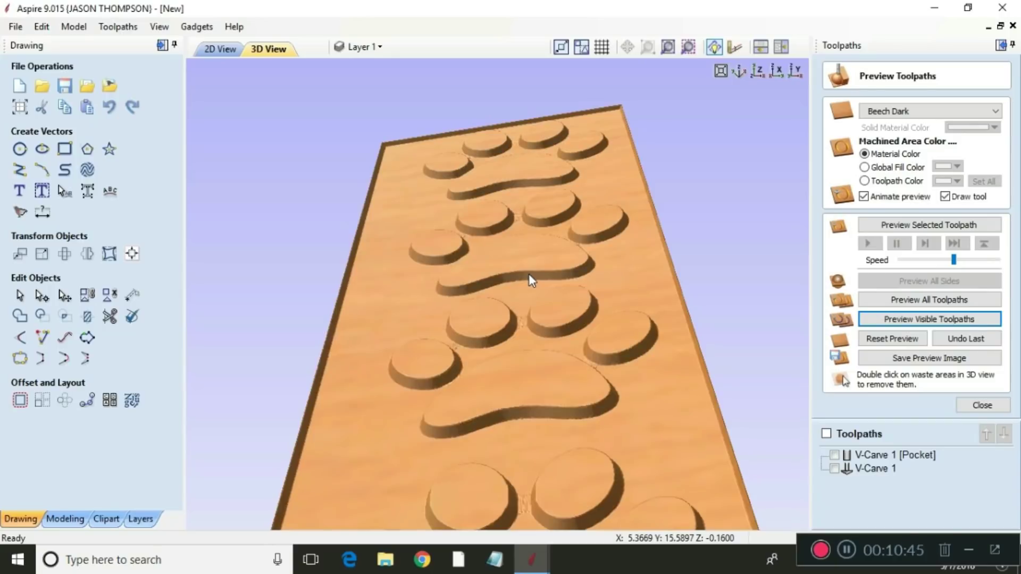
pyautogui.moveTo(528, 275); pyautogui.dragTo(532, 346)
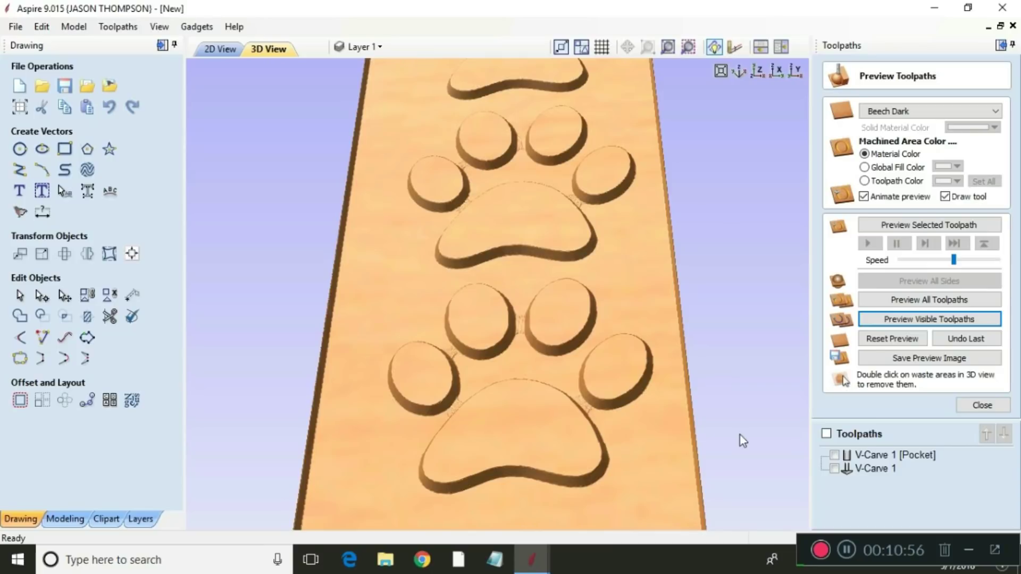
pyautogui.click(977, 407)
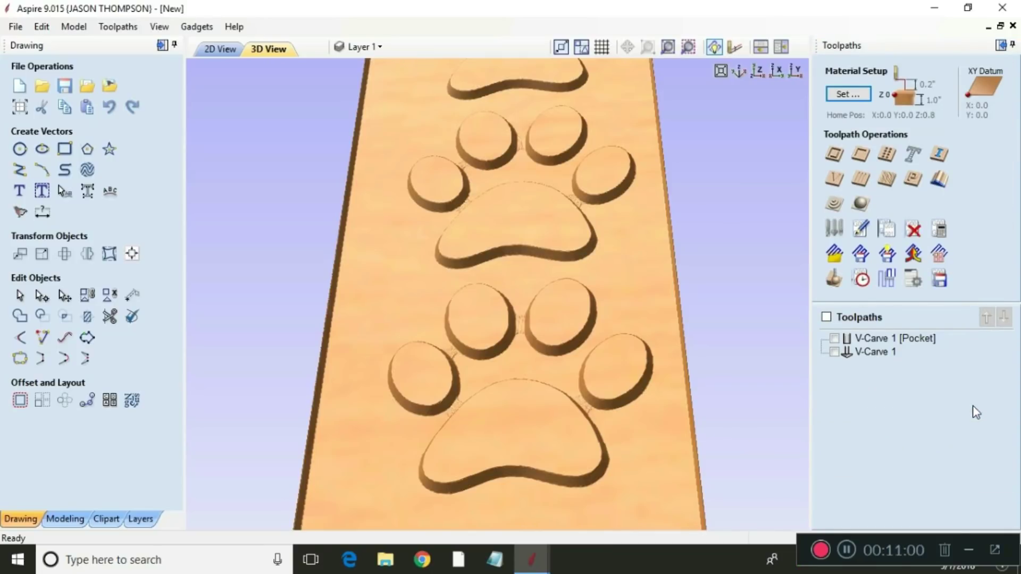
# Export the V-Carve 1 [Pocket] toolpath as MPocket.nc
pyautogui.click(939, 281)
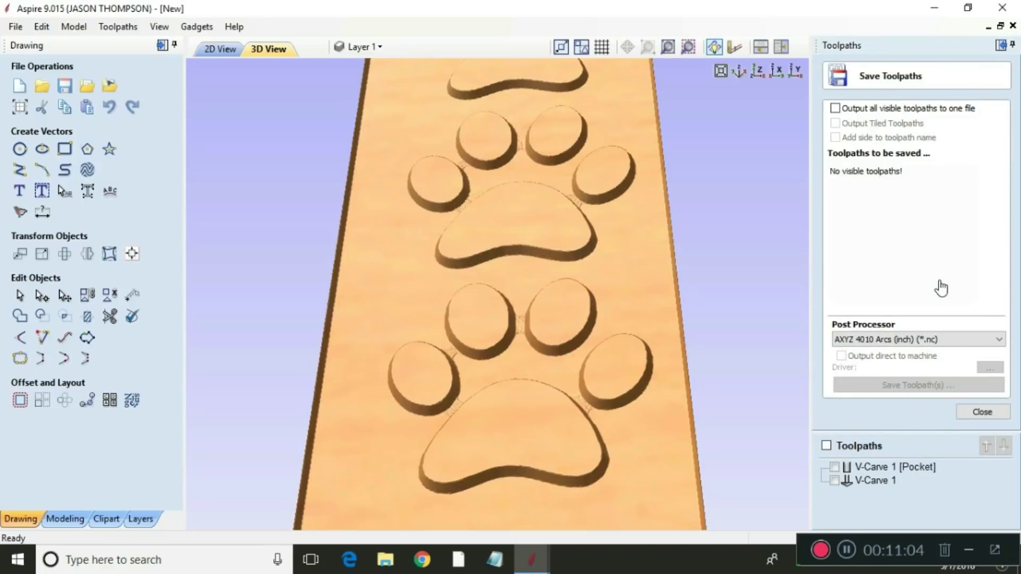
pyautogui.click(899, 466)
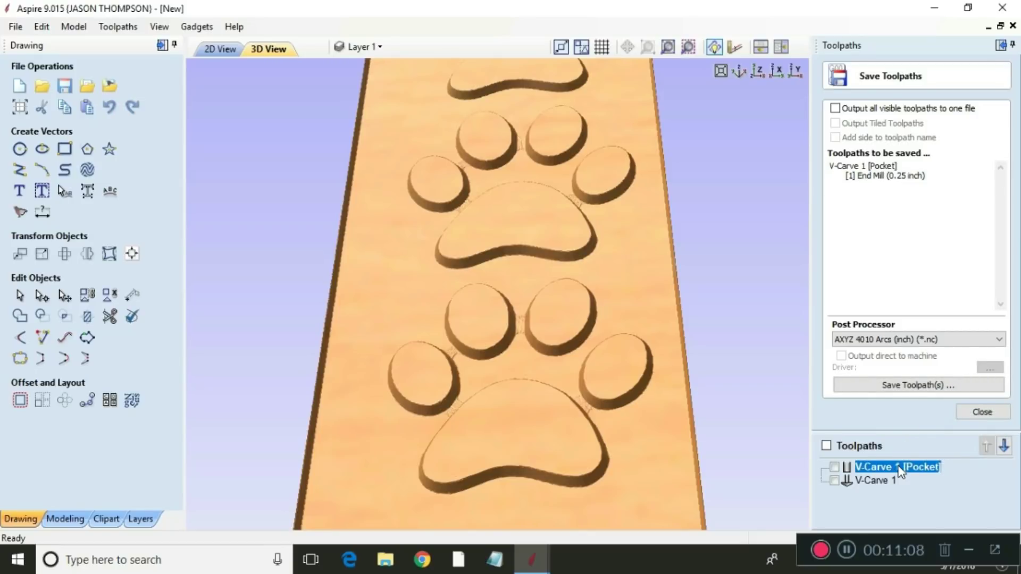
pyautogui.click(911, 386)
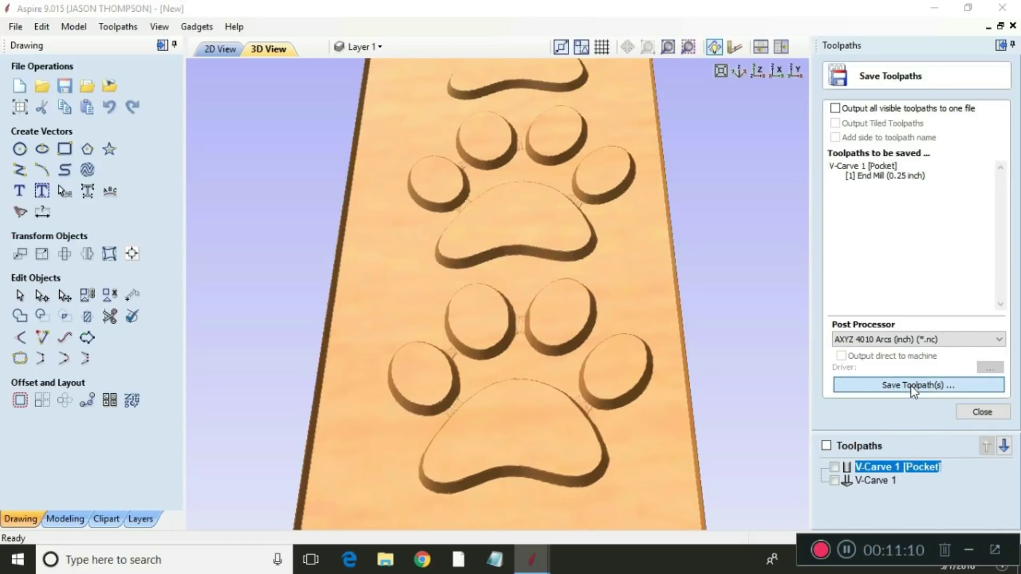
pyautogui.click(481, 372)
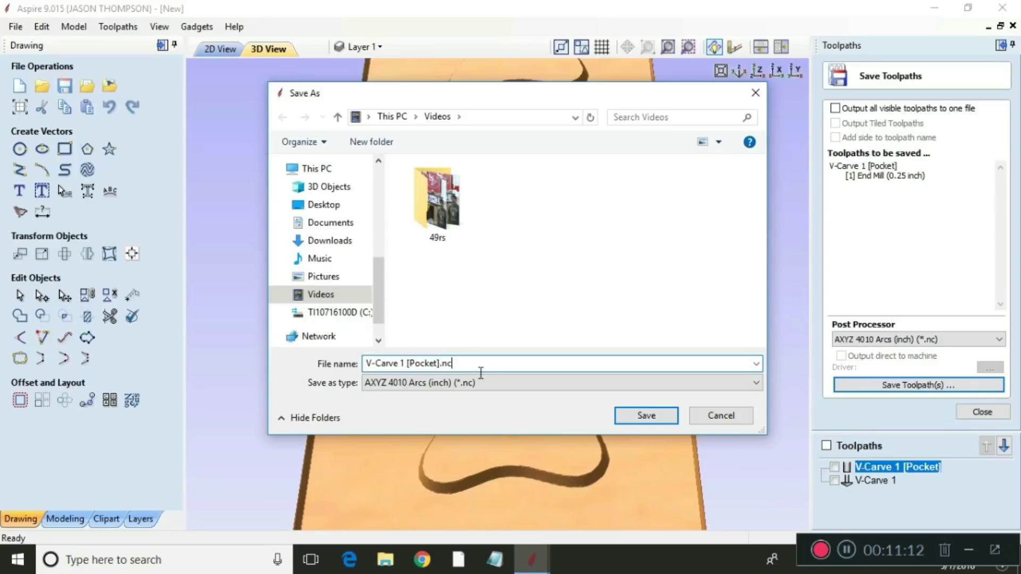
pyautogui.press('BackSpace')
pyautogui.press('BackSpace')
pyautogui.press('BackSpace')
pyautogui.press('BackSpace')
pyautogui.press('BackSpace')
pyautogui.press('BackSpace')
pyautogui.press('BackSpace')
pyautogui.press('BackSpace')
pyautogui.press('BackSpace')
pyautogui.press('BackSpace')
pyautogui.press('BackSpace')
pyautogui.press('BackSpace')
pyautogui.press('BackSpace')
pyautogui.press('BackSpace')
pyautogui.press('BackSpace')
pyautogui.press('BackSpace')
pyautogui.press('BackSpace')
pyautogui.press('BackSpace')
pyautogui.press('BackSpace')
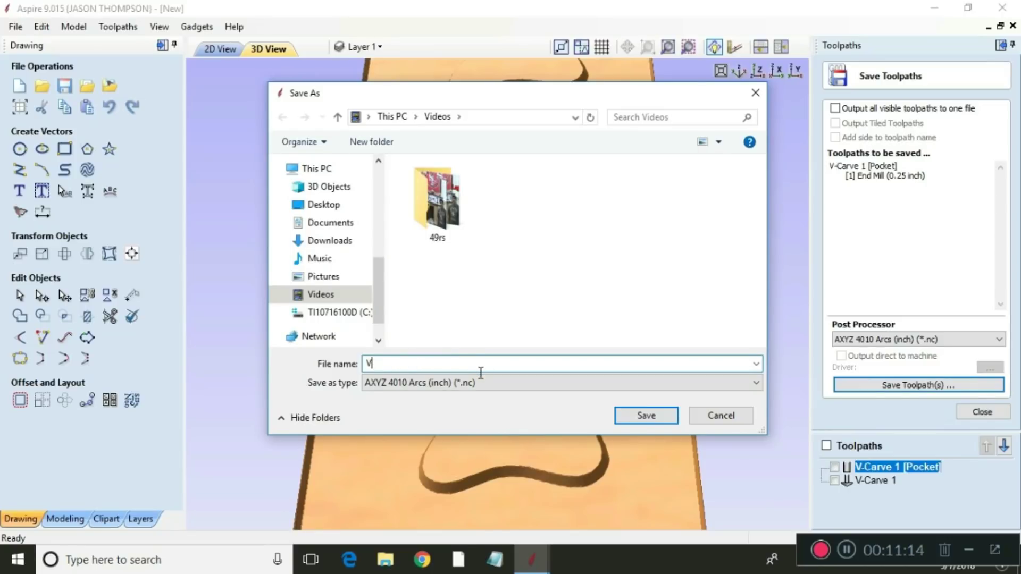
pyautogui.write('M')
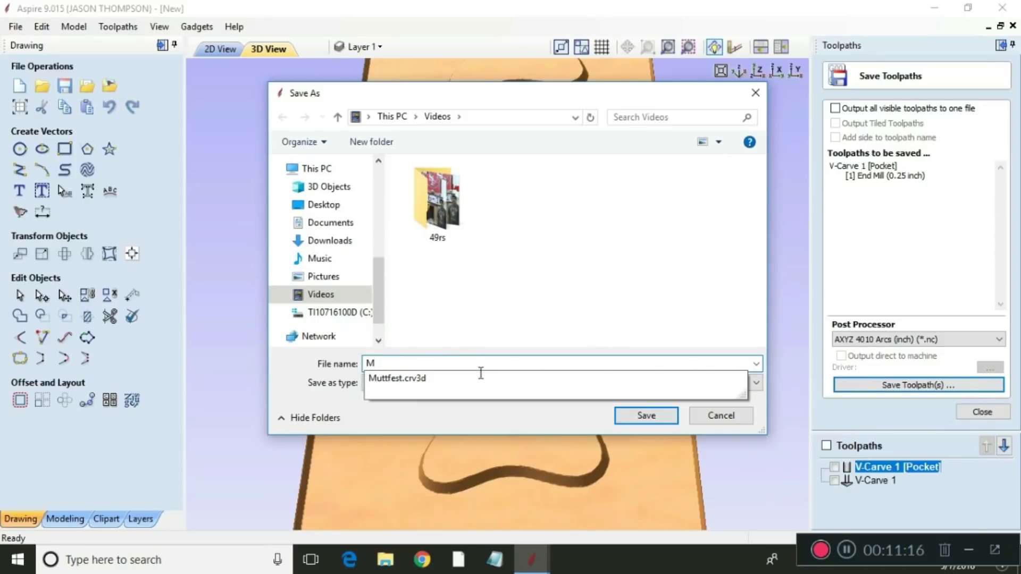
pyautogui.write('Pocket')
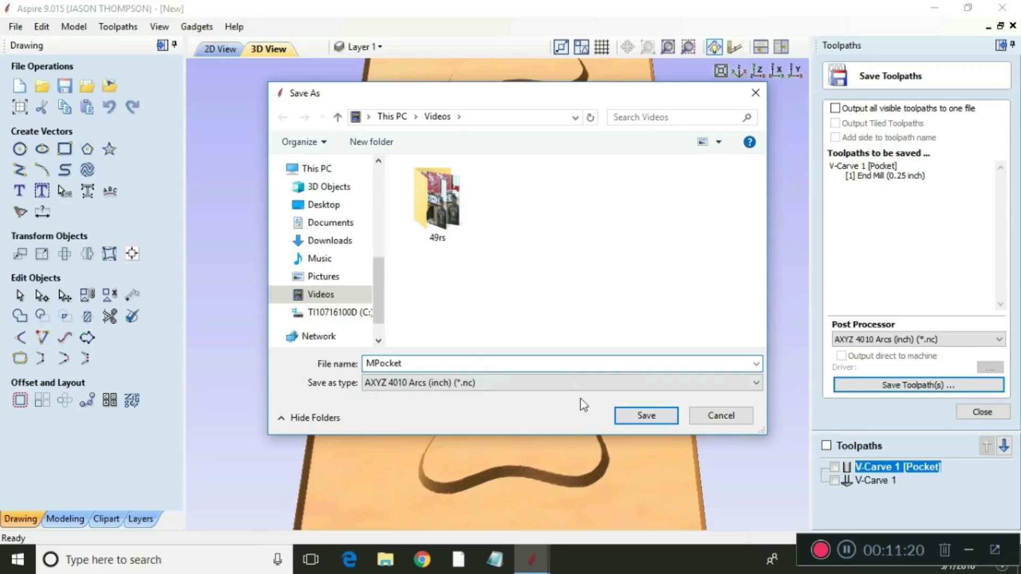
pyautogui.click(633, 415)
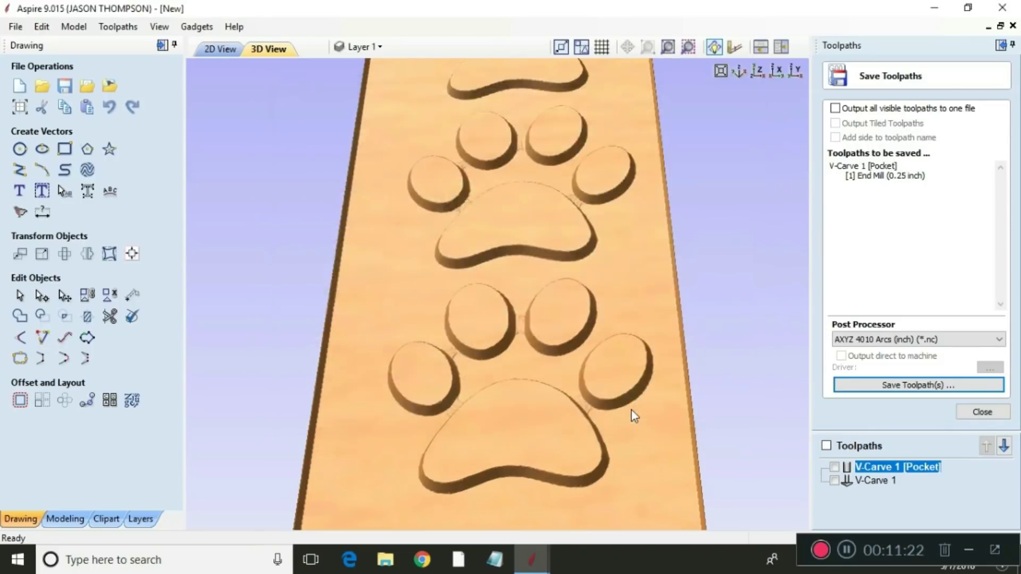
# Export the V-Carve 1 toolpath as Mvcarve.nc in the Videos folder
pyautogui.click(870, 481)
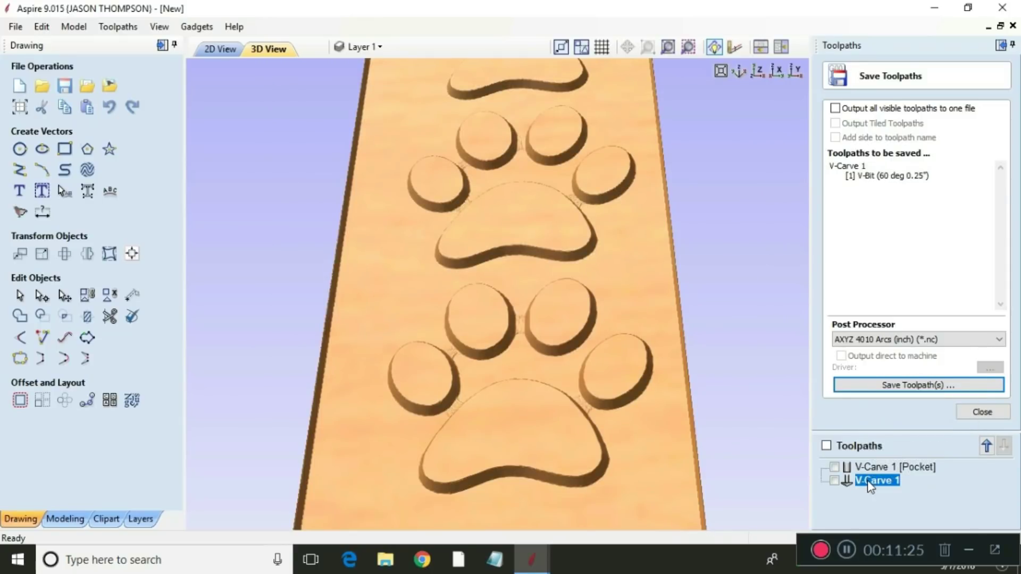
pyautogui.click(899, 385)
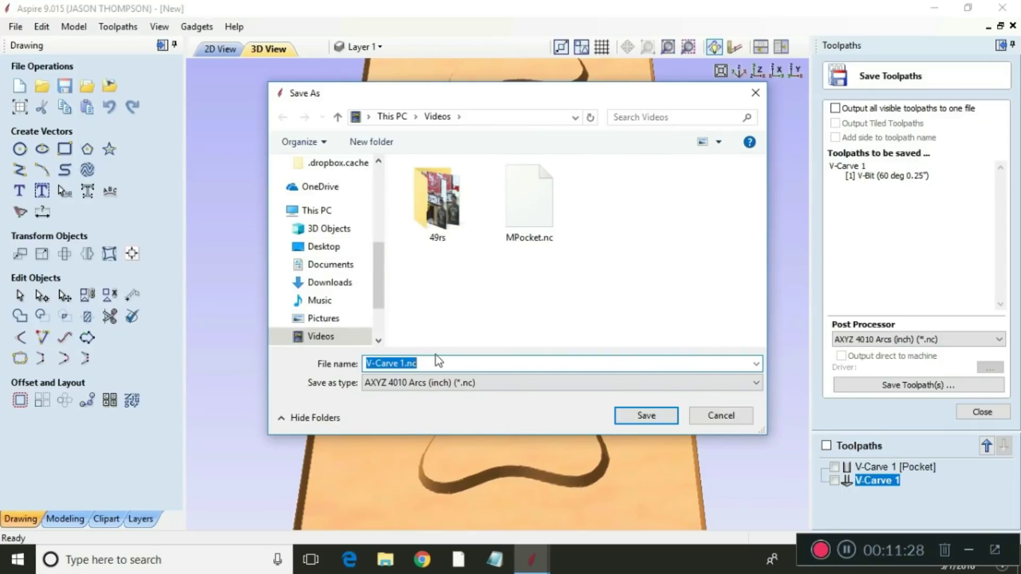
pyautogui.press('BackSpace')
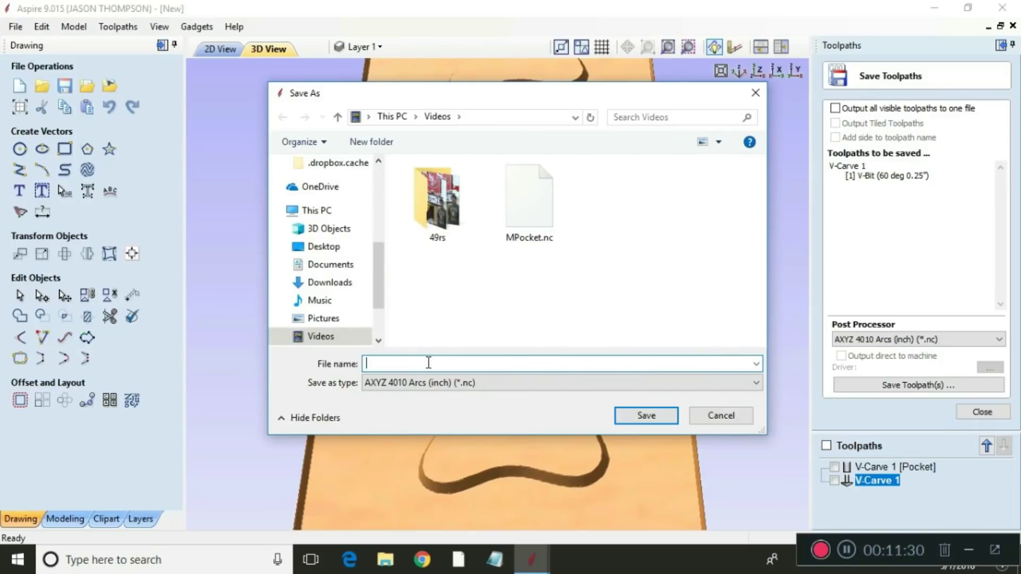
pyautogui.write('M')
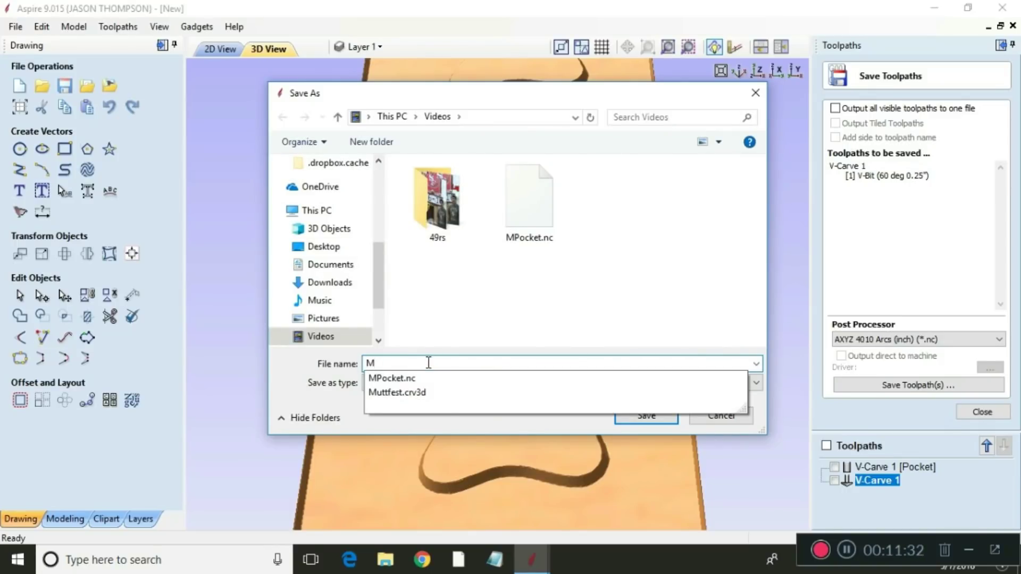
pyautogui.write('v')
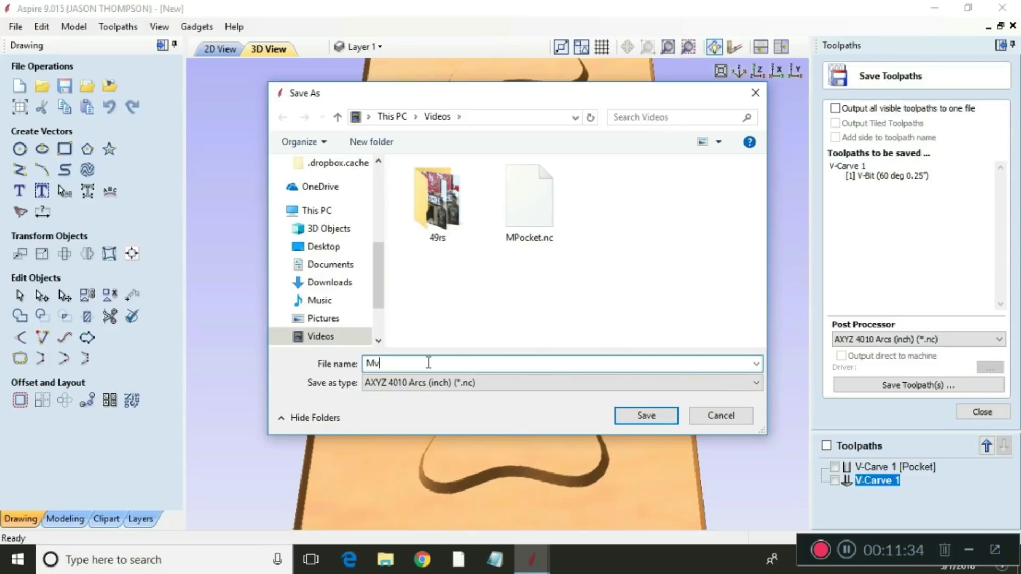
pyautogui.write('carve')
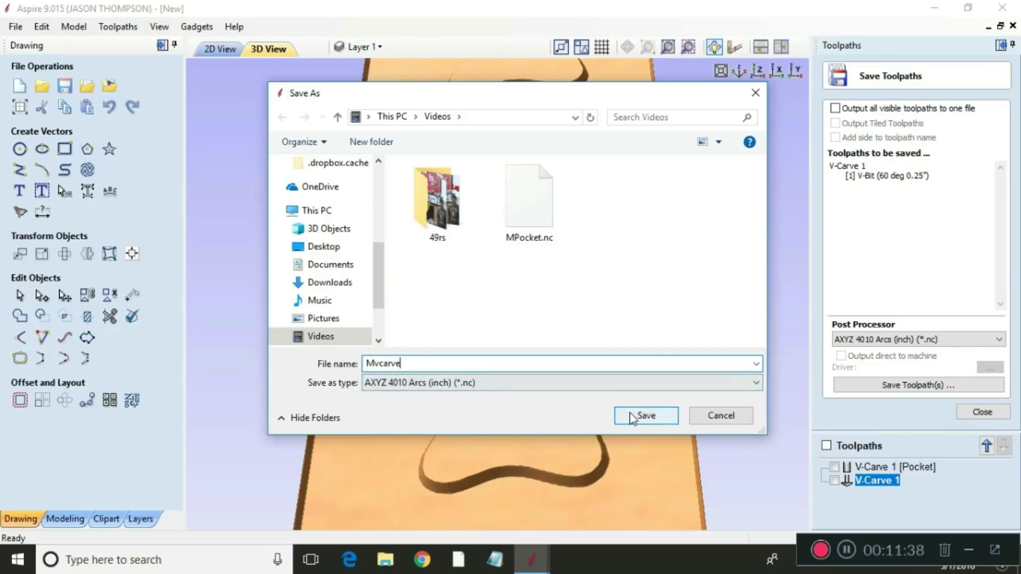
pyautogui.click(630, 414)
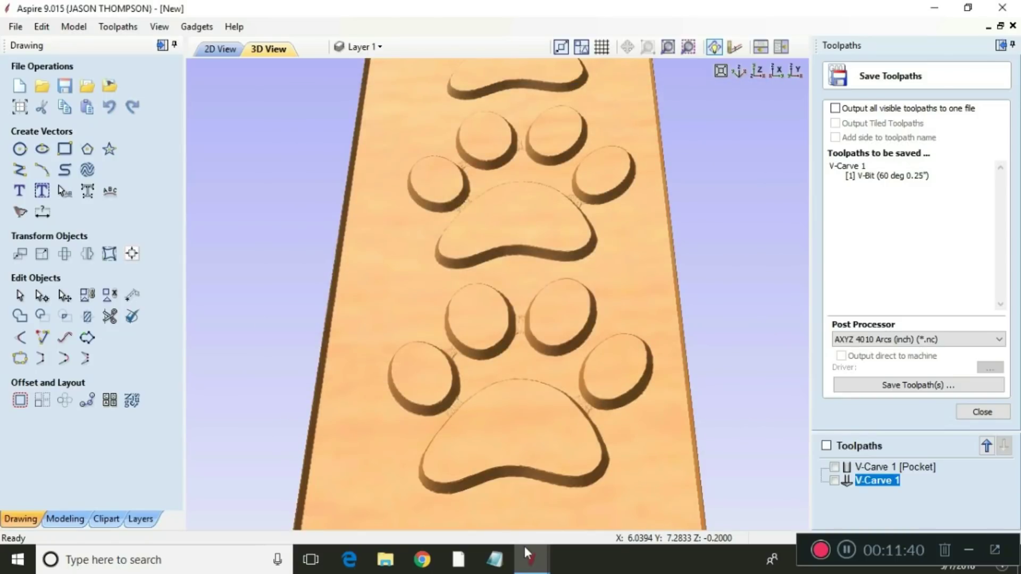
# In the other paw design, save the pocket toolpath as fpocket.nc
pyautogui.moveTo(540, 571)
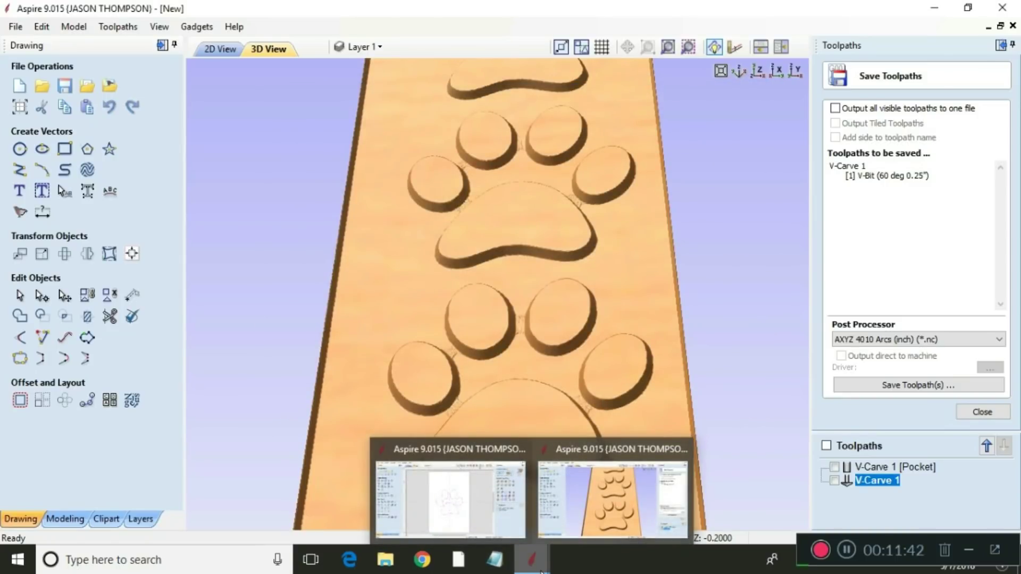
pyautogui.click(480, 506)
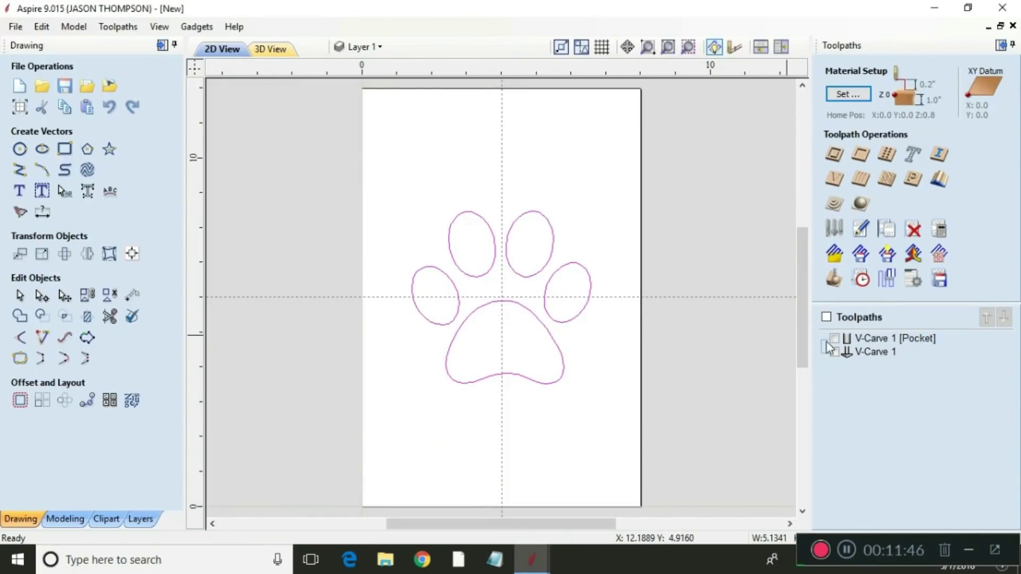
pyautogui.click(873, 338)
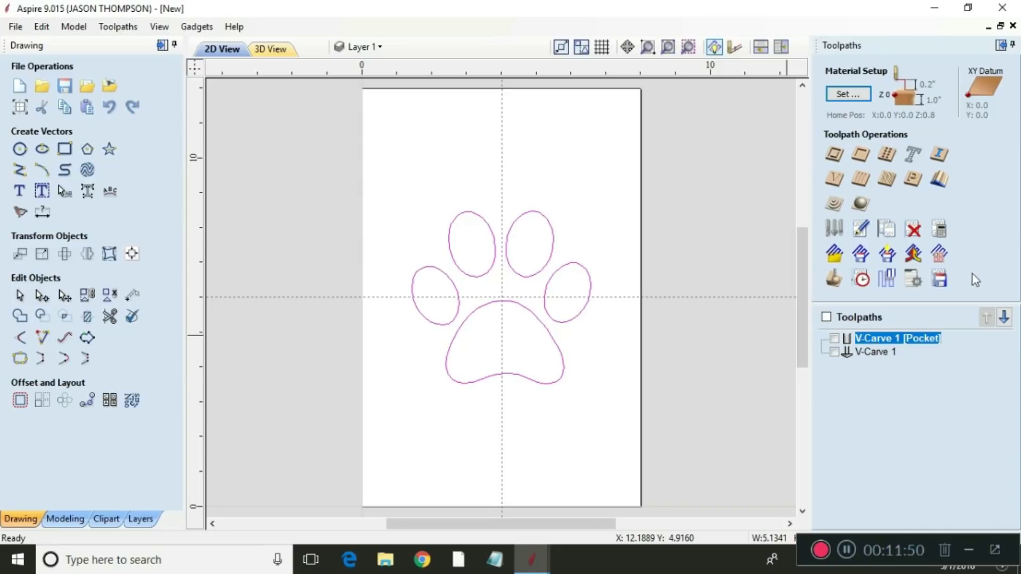
pyautogui.click(940, 279)
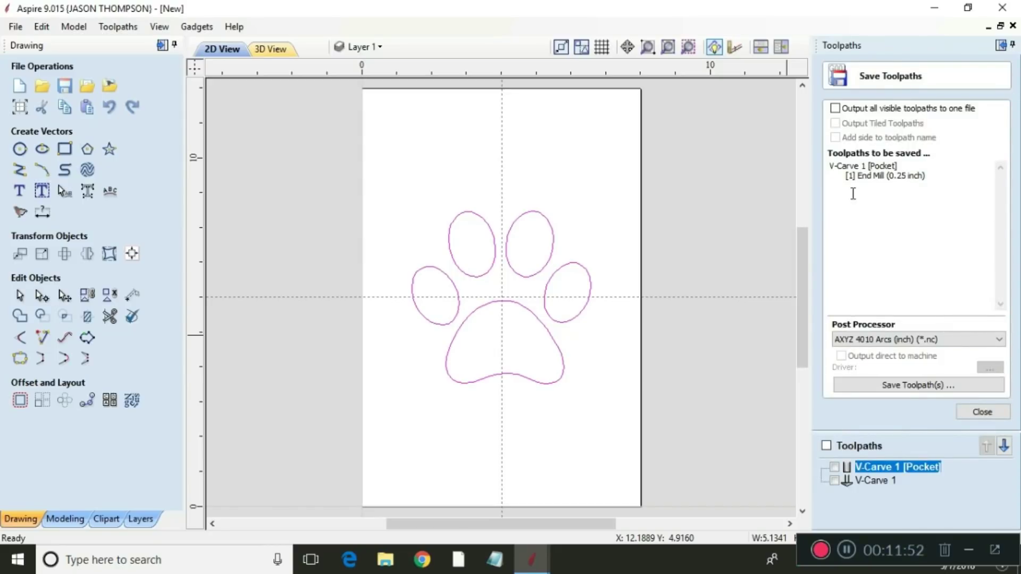
pyautogui.click(913, 385)
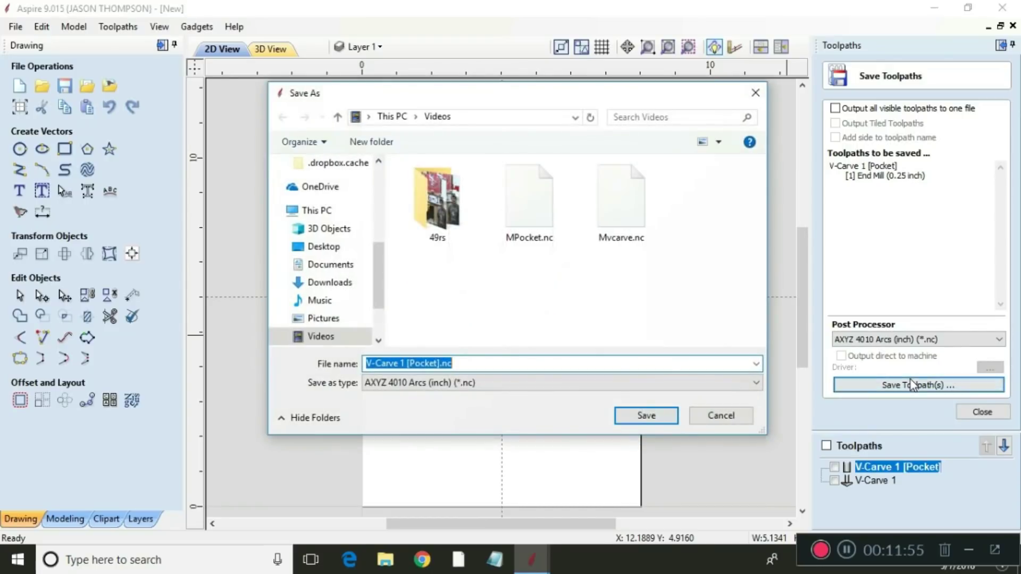
pyautogui.click(463, 361)
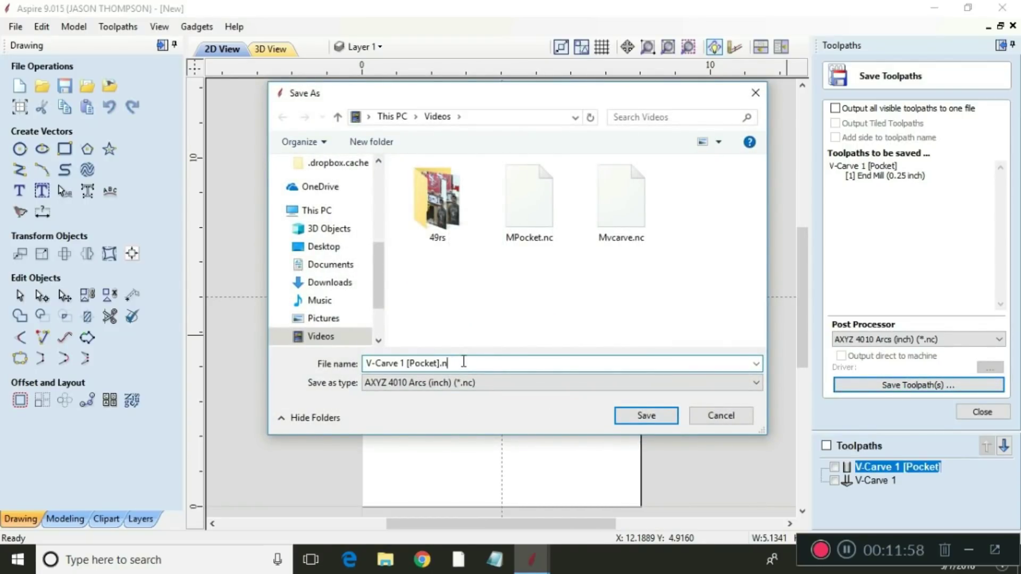
pyautogui.press('BackSpace')
pyautogui.press('BackSpace')
pyautogui.press('BackSpace')
pyautogui.press('BackSpace')
pyautogui.press('BackSpace')
pyautogui.press('BackSpace')
pyautogui.press('BackSpace')
pyautogui.press('BackSpace')
pyautogui.press('BackSpace')
pyautogui.press('BackSpace')
pyautogui.press('BackSpace')
pyautogui.press('BackSpace')
pyautogui.press('BackSpace')
pyautogui.press('BackSpace')
pyautogui.press('BackSpace')
pyautogui.press('BackSpace')
pyautogui.press('BackSpace')
pyautogui.press('BackSpace')
pyautogui.press('BackSpace')
pyautogui.press('BackSpace')
pyautogui.write('f')
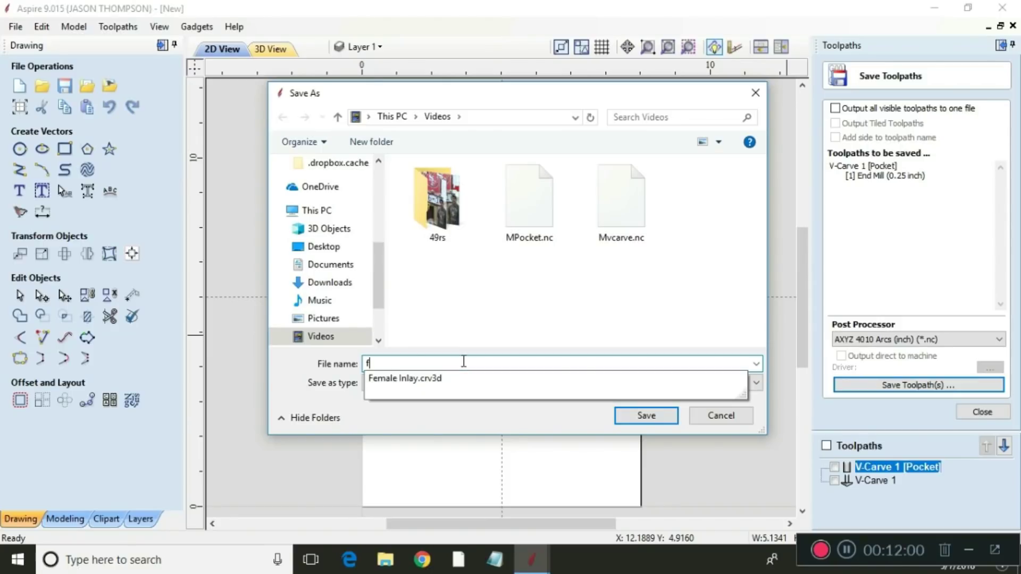
pyautogui.write('pocket')
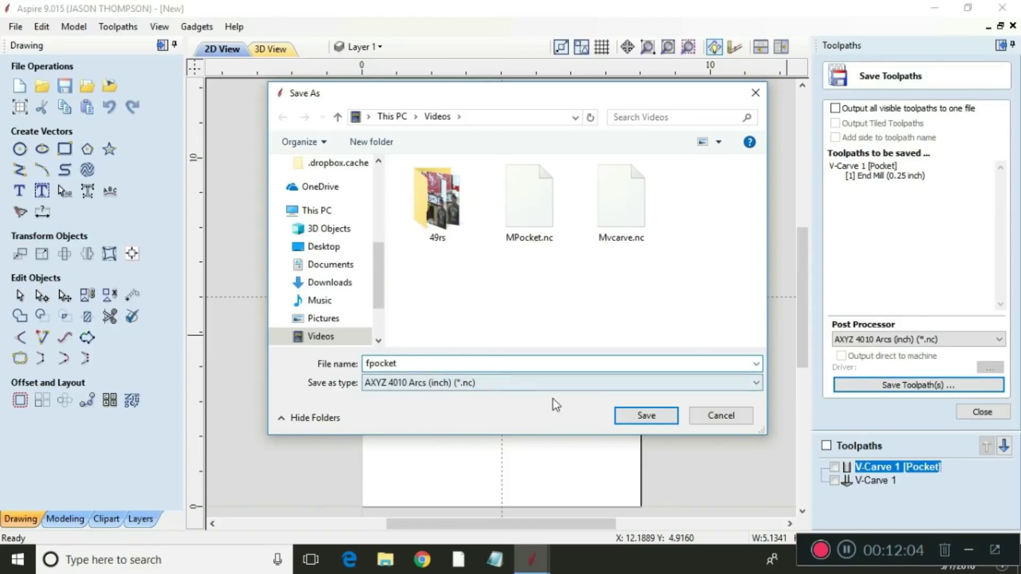
pyautogui.click(637, 415)
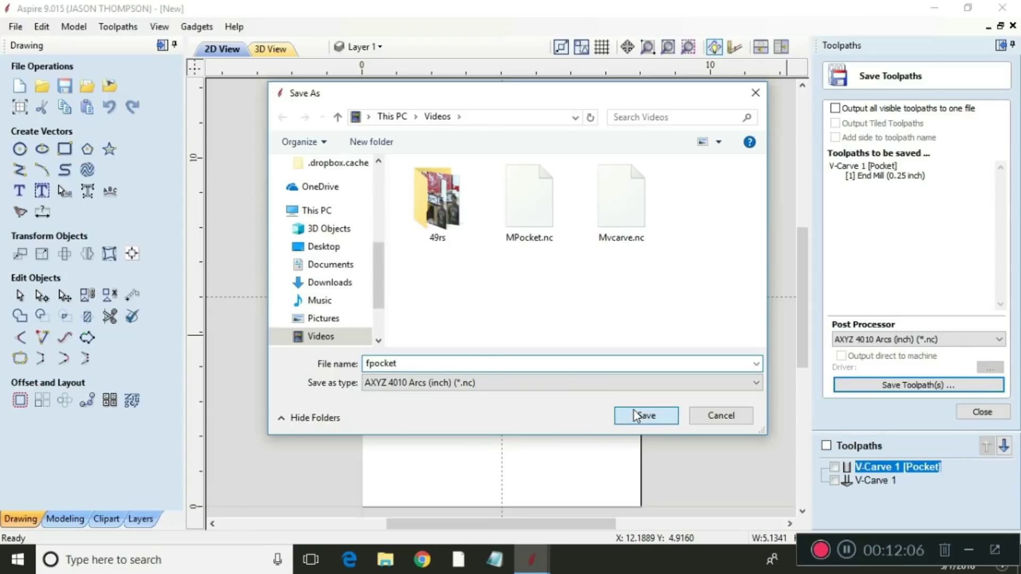
# Save the female V-carve toolpath as fvcarve.nc and close the saving options
pyautogui.click(884, 481)
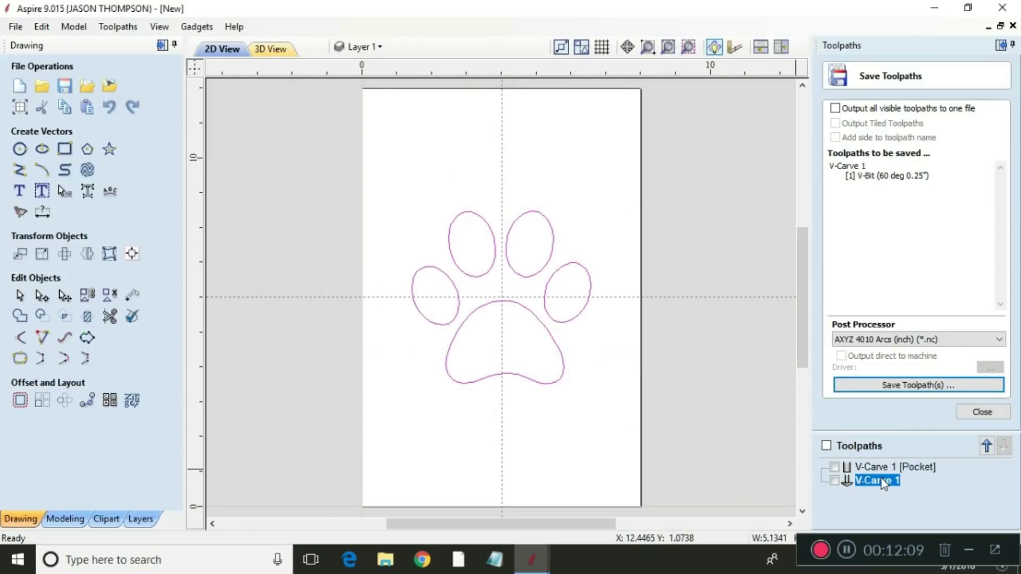
pyautogui.click(905, 387)
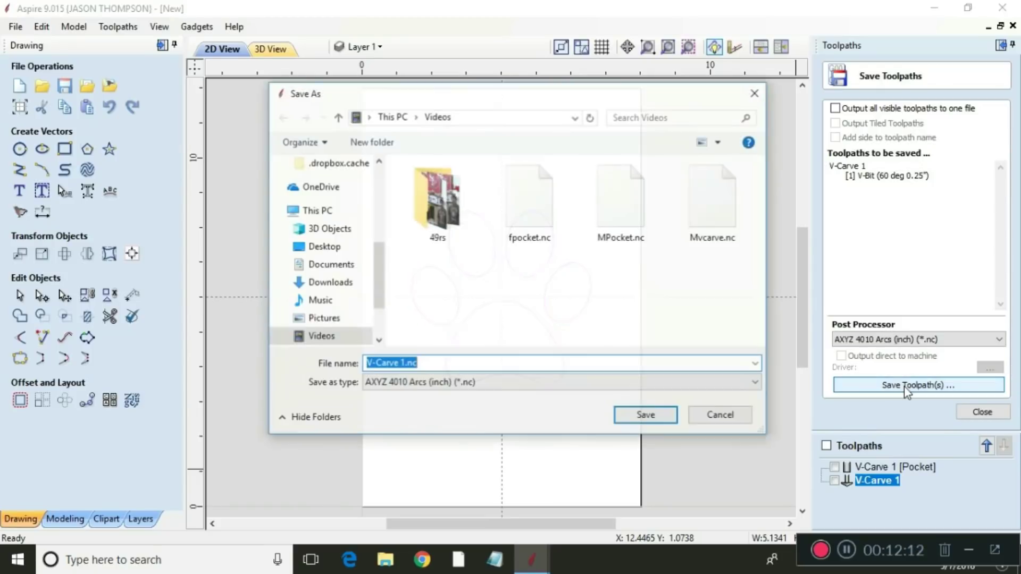
pyautogui.click(431, 363)
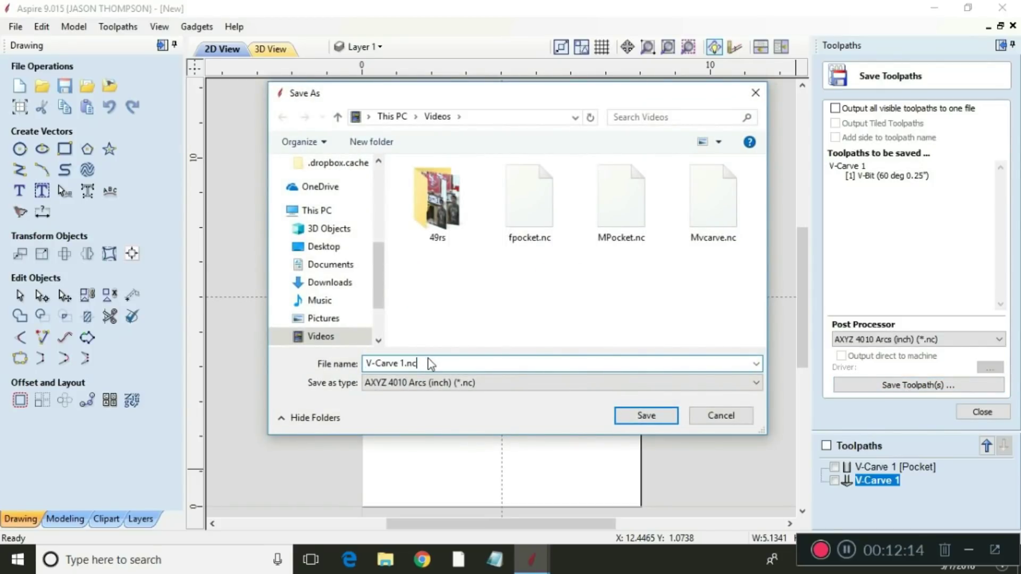
pyautogui.press('BackSpace')
pyautogui.press('BackSpace')
pyautogui.press('BackSpace')
pyautogui.press('BackSpace')
pyautogui.press('BackSpace')
pyautogui.press('BackSpace')
pyautogui.press('BackSpace')
pyautogui.write('f')
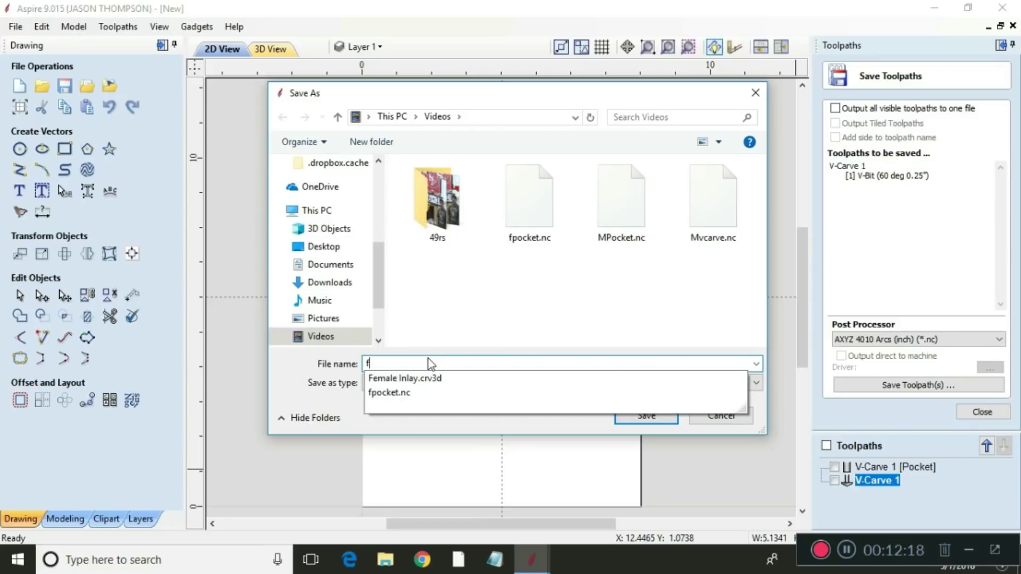
pyautogui.write('vcarve')
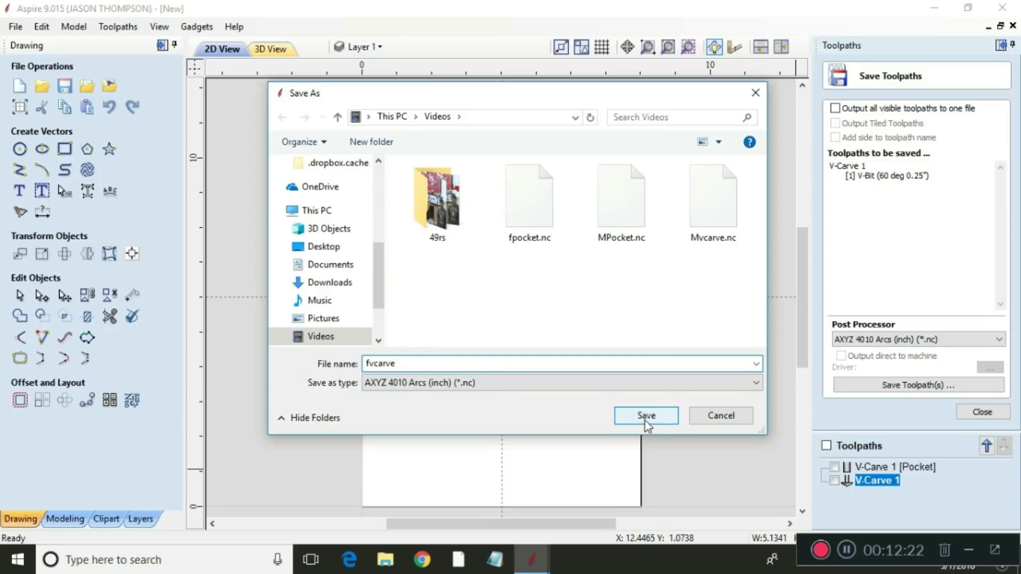
pyautogui.click(646, 416)
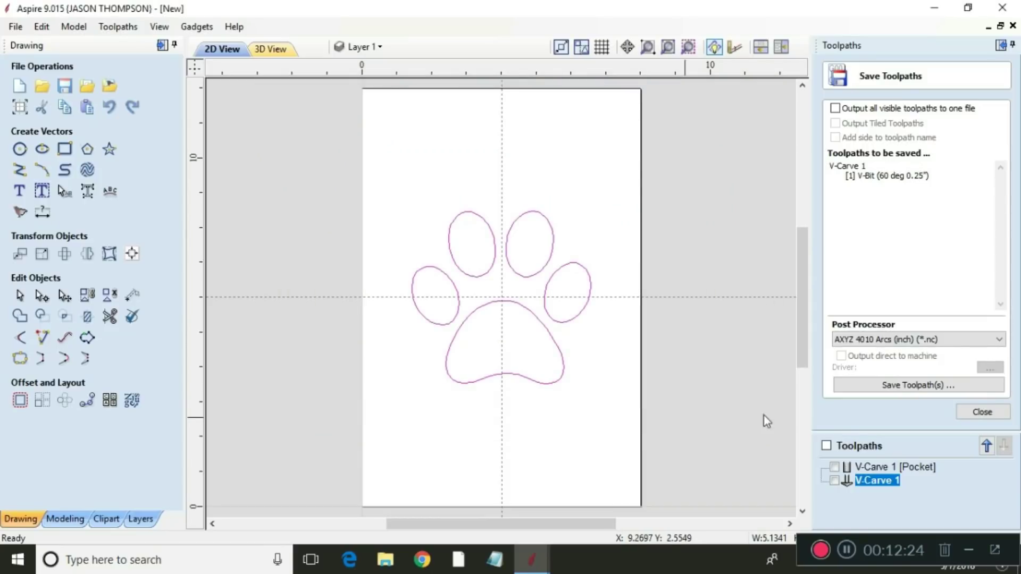
pyautogui.click(960, 411)
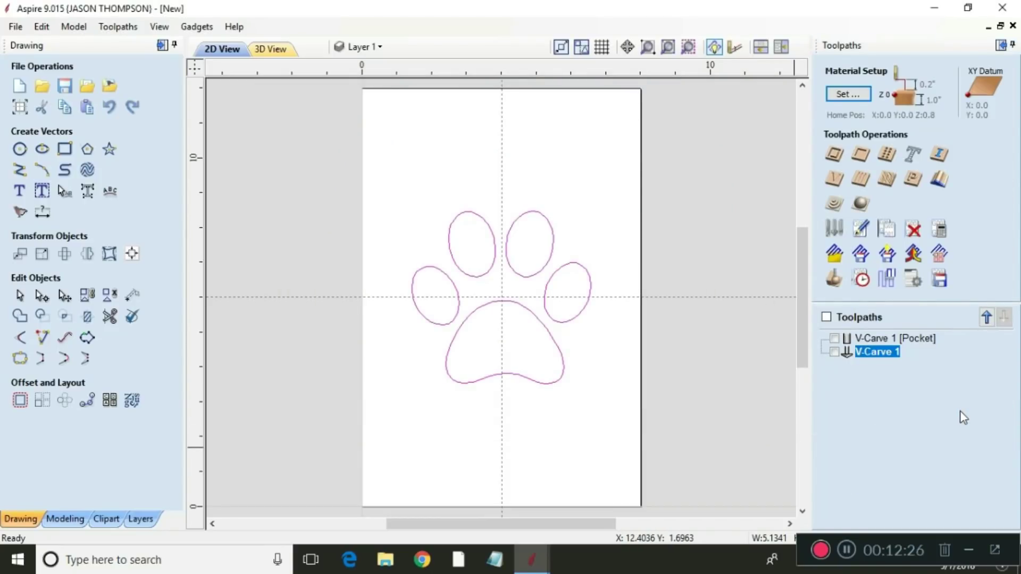